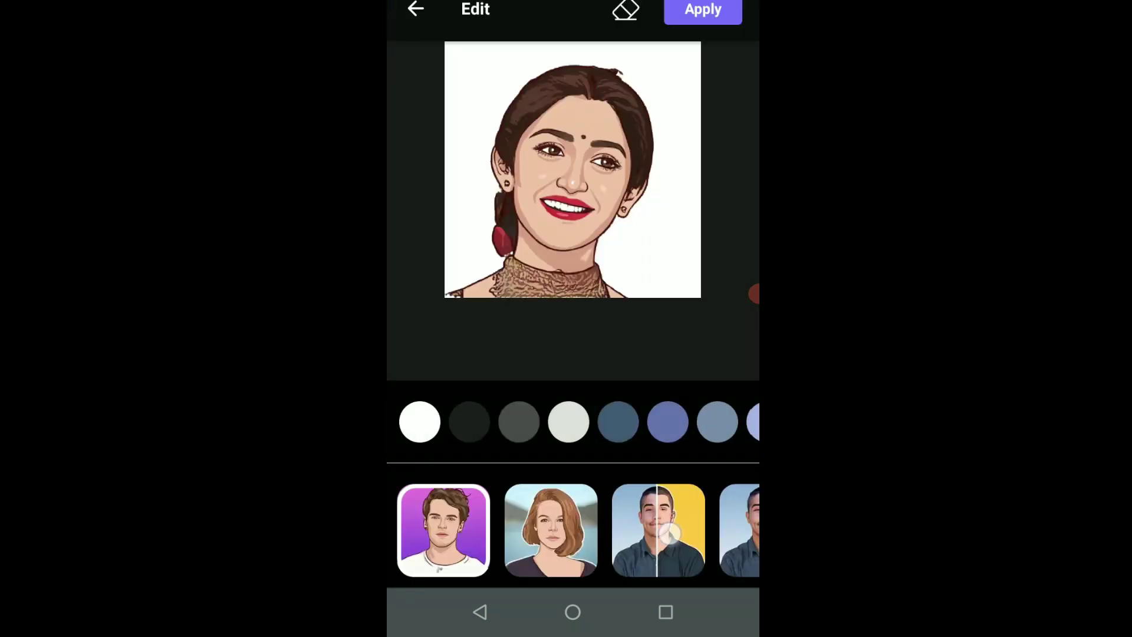
Step: Apply the cartoon effect to the woman's portrait, save it and open the saved picture from the phone's Pictures
left_click(702, 12)
left_click(458, 511)
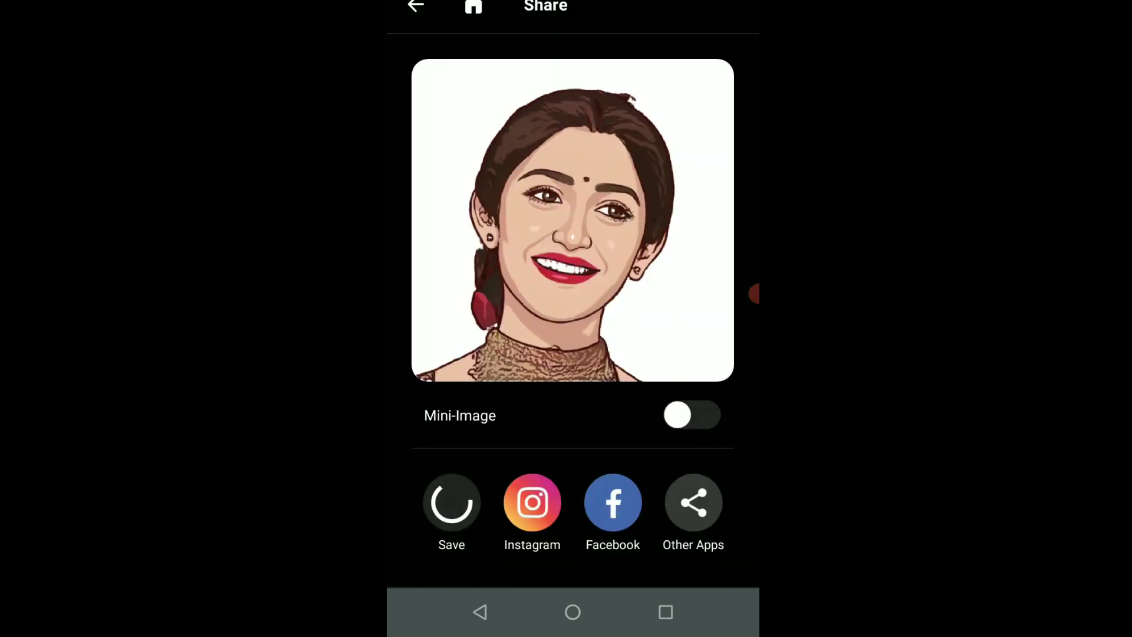
left_click(573, 612)
left_click_drag(572, 446, 624, 268)
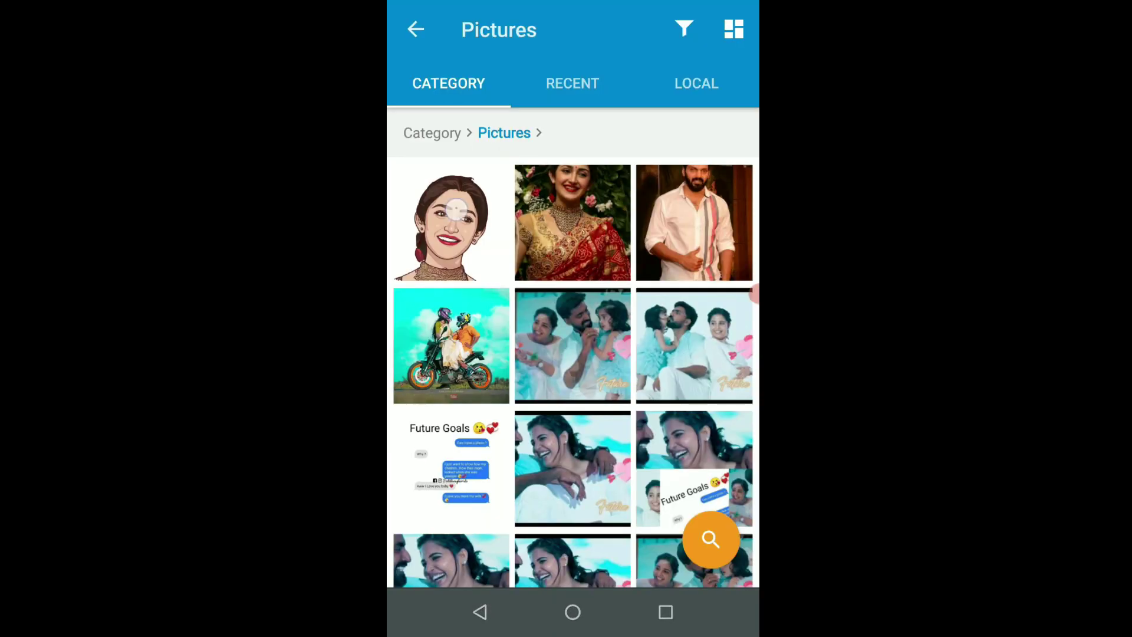
left_click(456, 209)
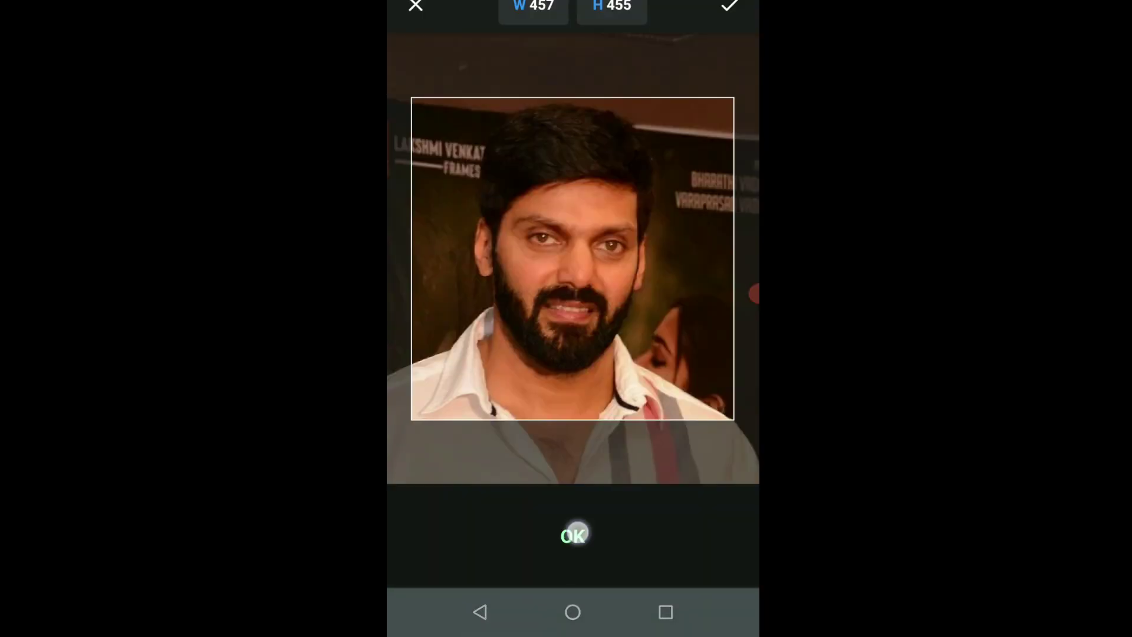
Step: Cartoonize the man's photo with the crop around his head and shoulders, and leave the Mini-Image inset off
left_click(575, 534)
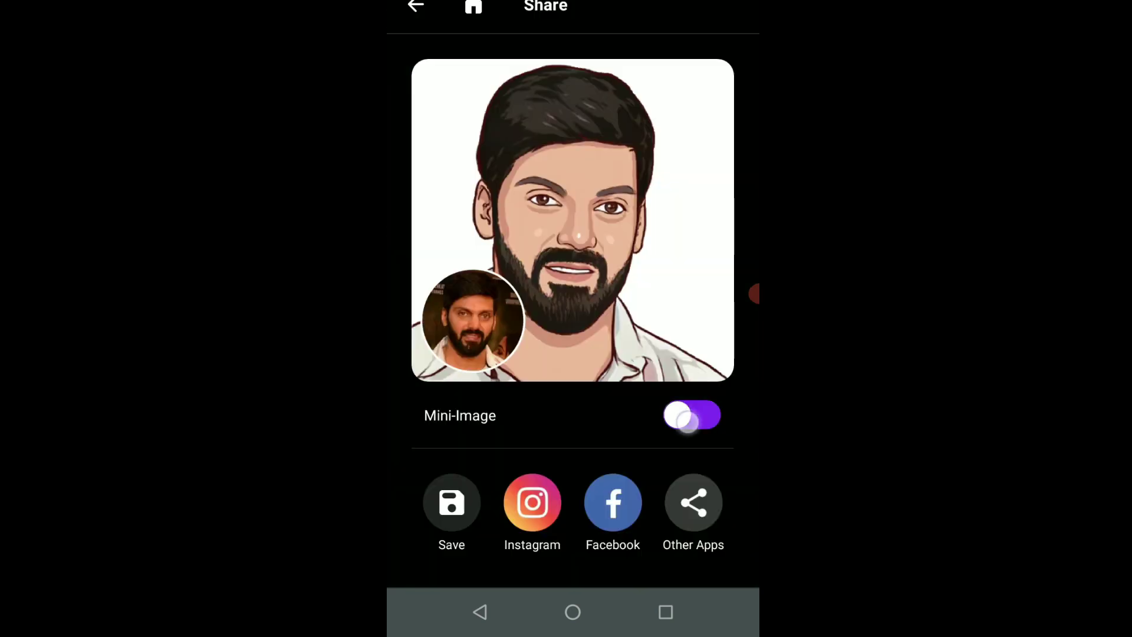
left_click(687, 420)
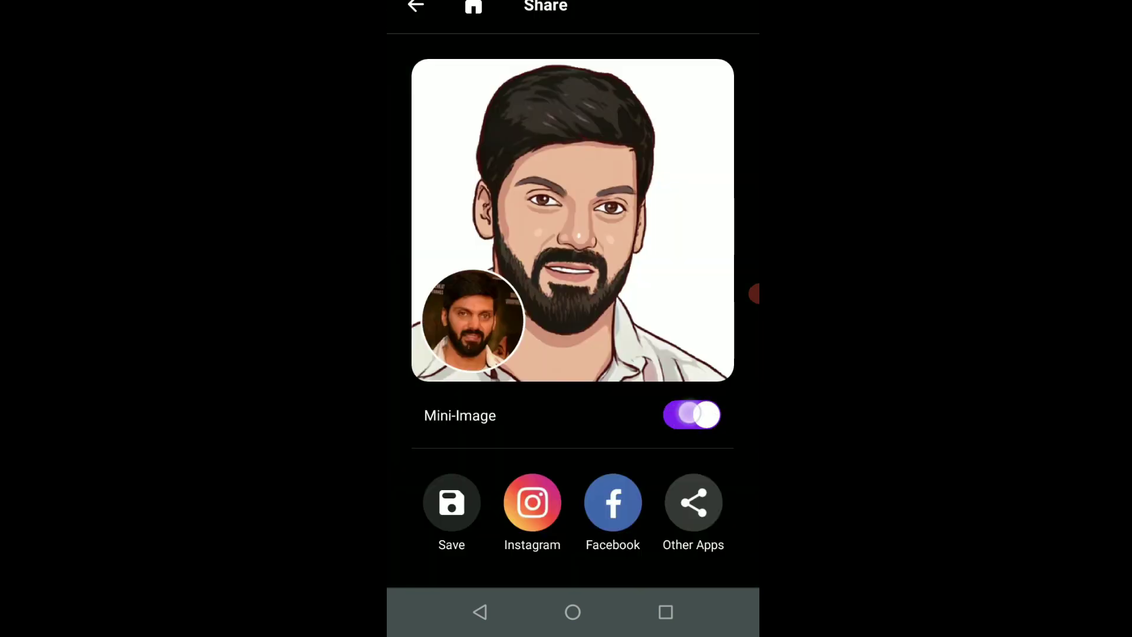
left_click(690, 414)
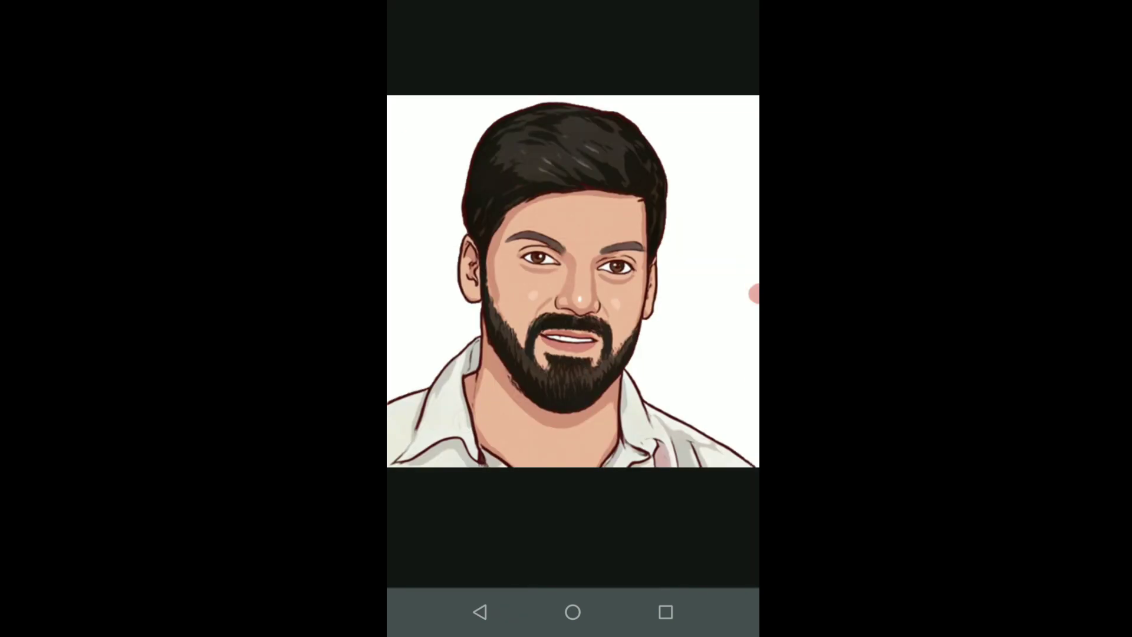
left_click_drag(678, 448, 494, 448)
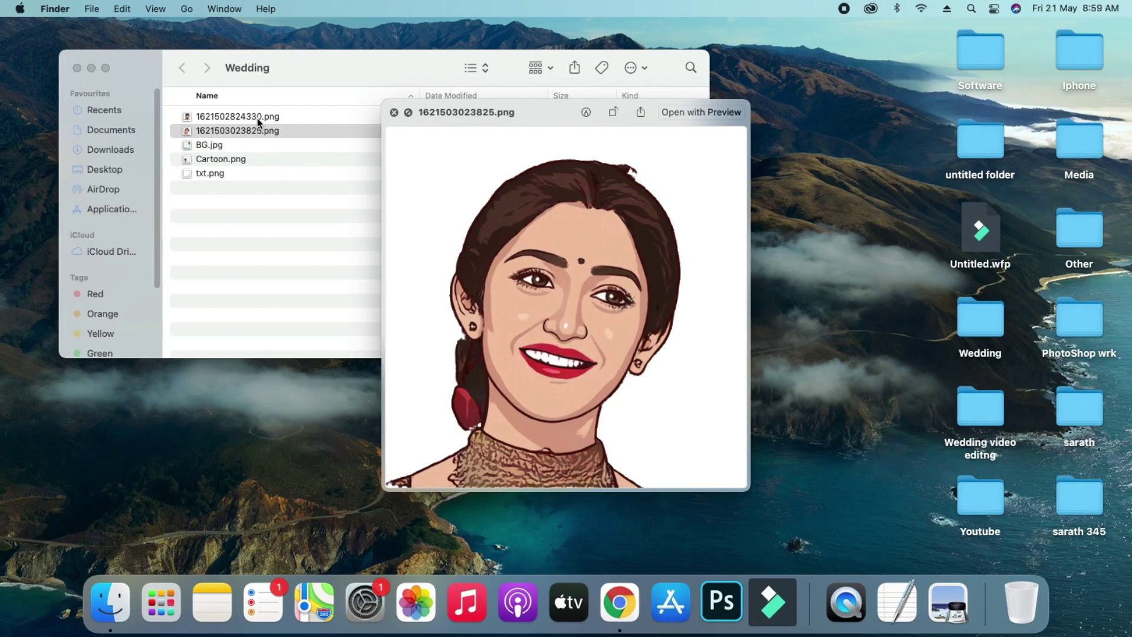
Step: Preview the two cartoon portraits 1621502824330.png and 1621503023825.png in the Wedding folder
key("Up")
key("Down")
key("Up")
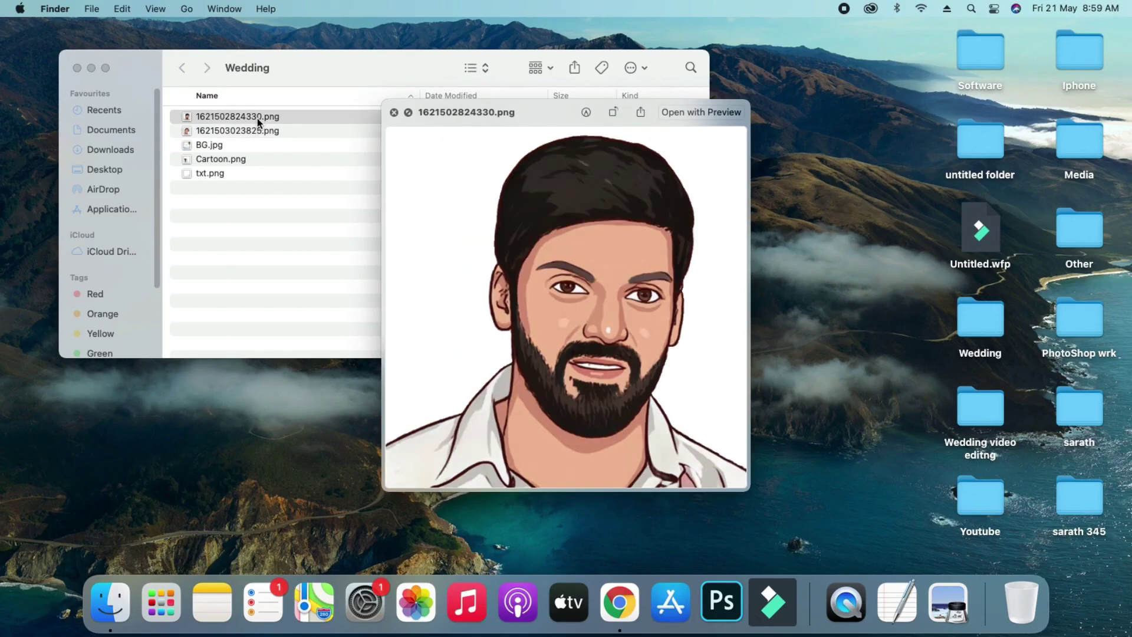
key("Down")
key("space")
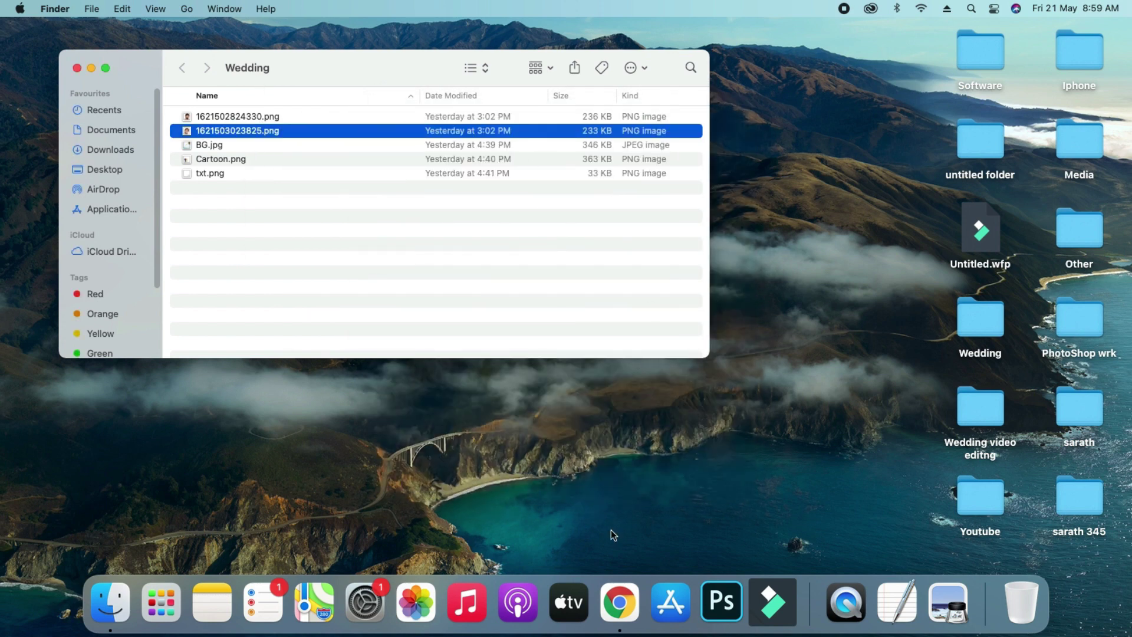
Step: Switch to Photoshop and create a new 1000 x 1000 pixel document with a resolution of 300 pixels/inch
left_click(722, 602)
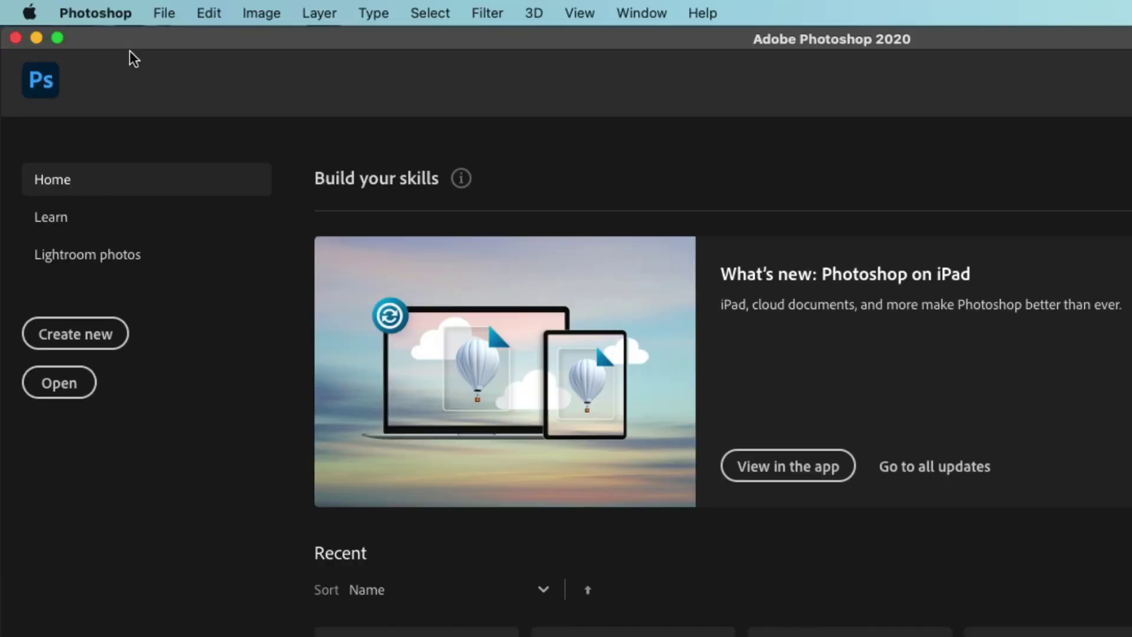
left_click(98, 341)
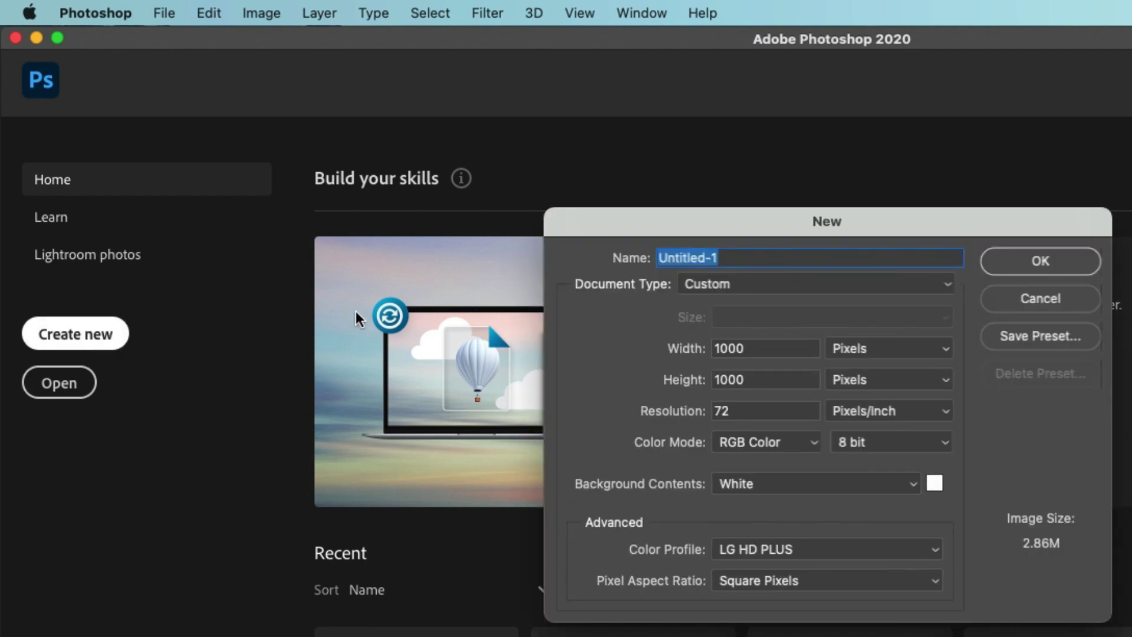
left_click_drag(839, 217, 743, 154)
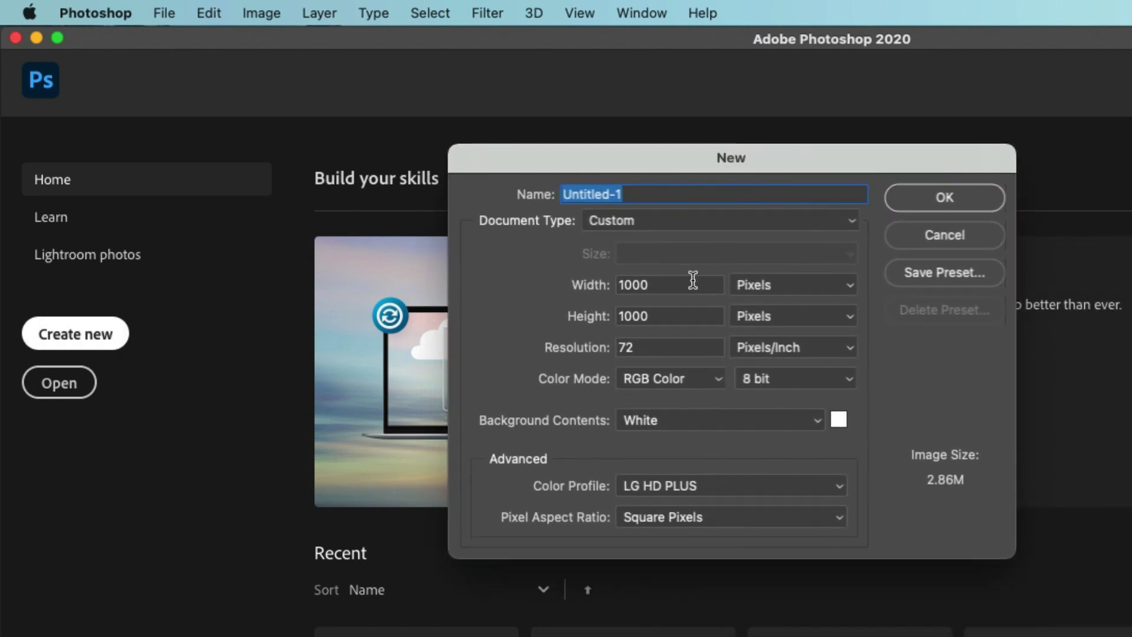
left_click(665, 286)
left_click(670, 313)
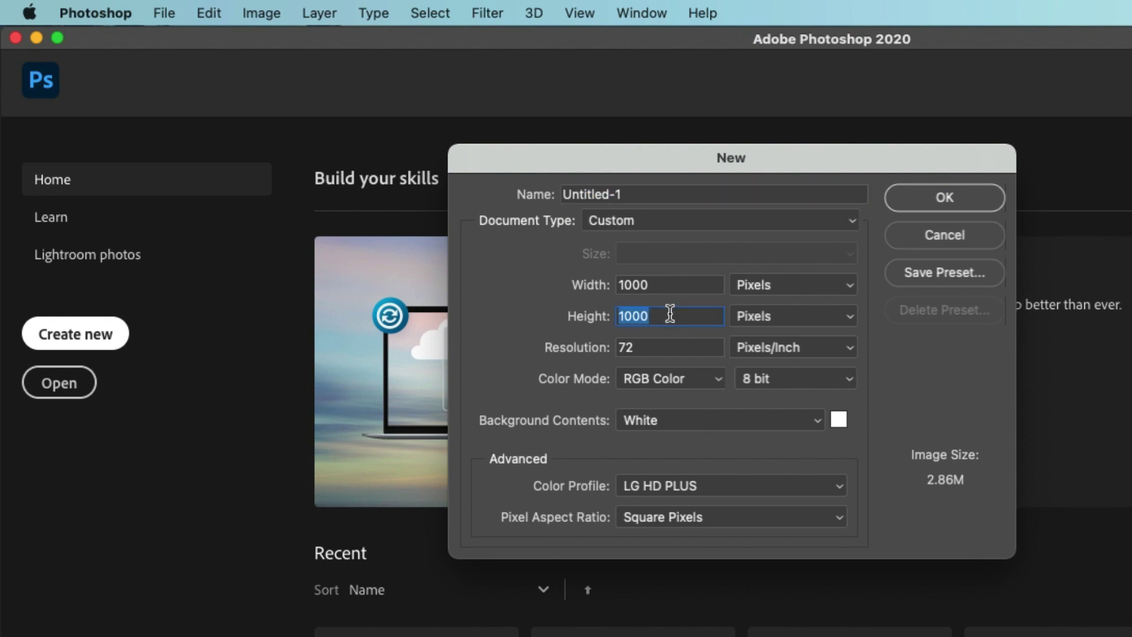
left_click(676, 341)
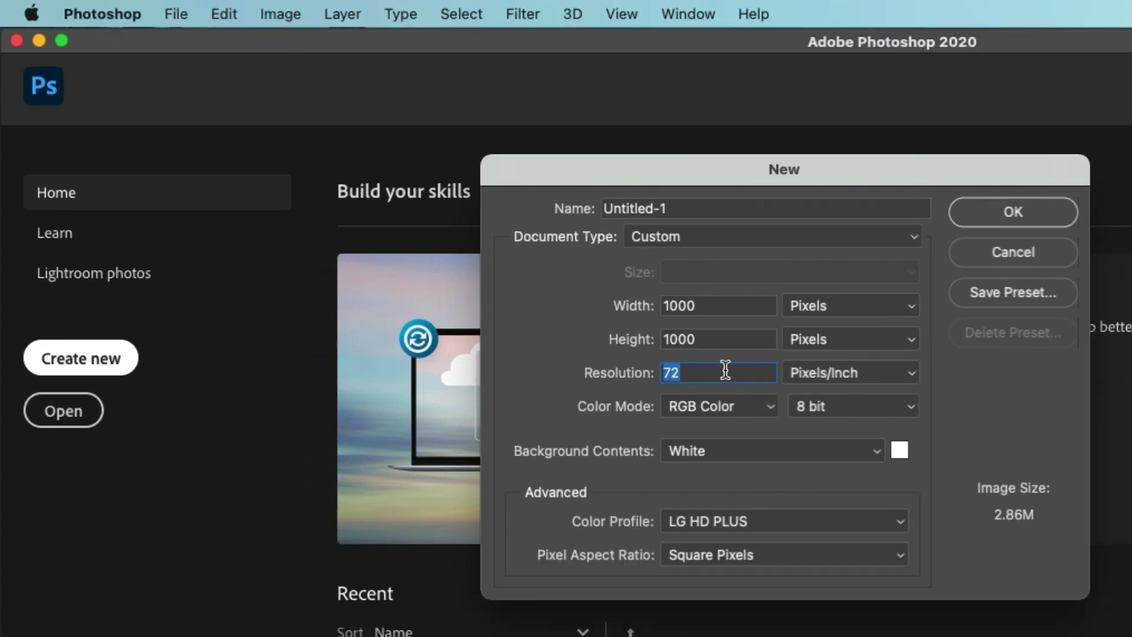
type("15")
type("0")
key("Tab")
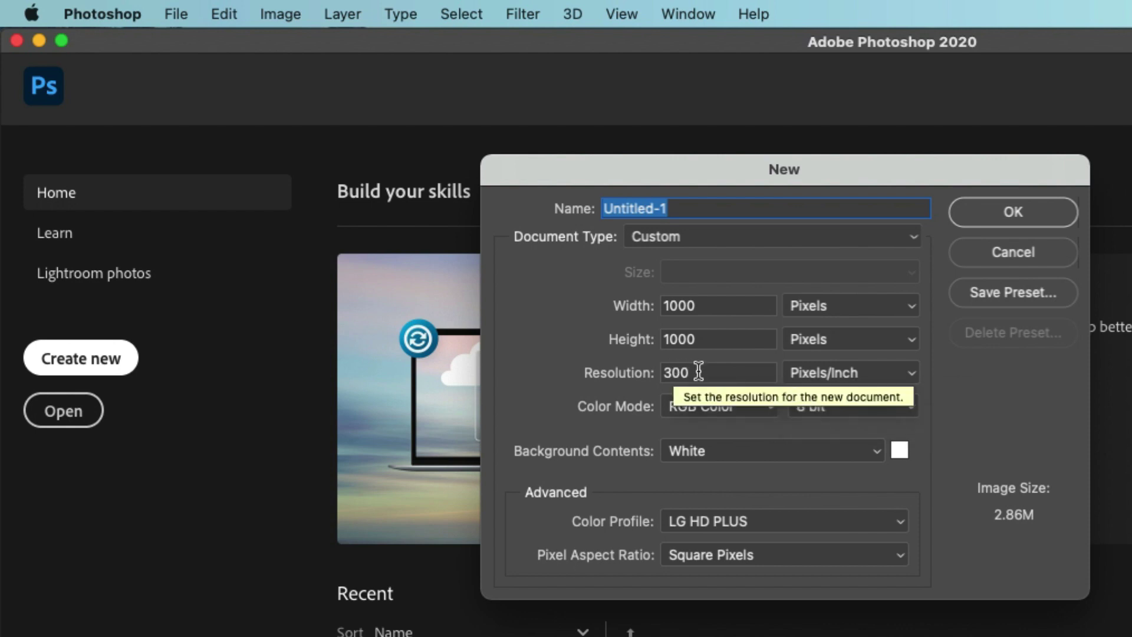
left_click(1003, 216)
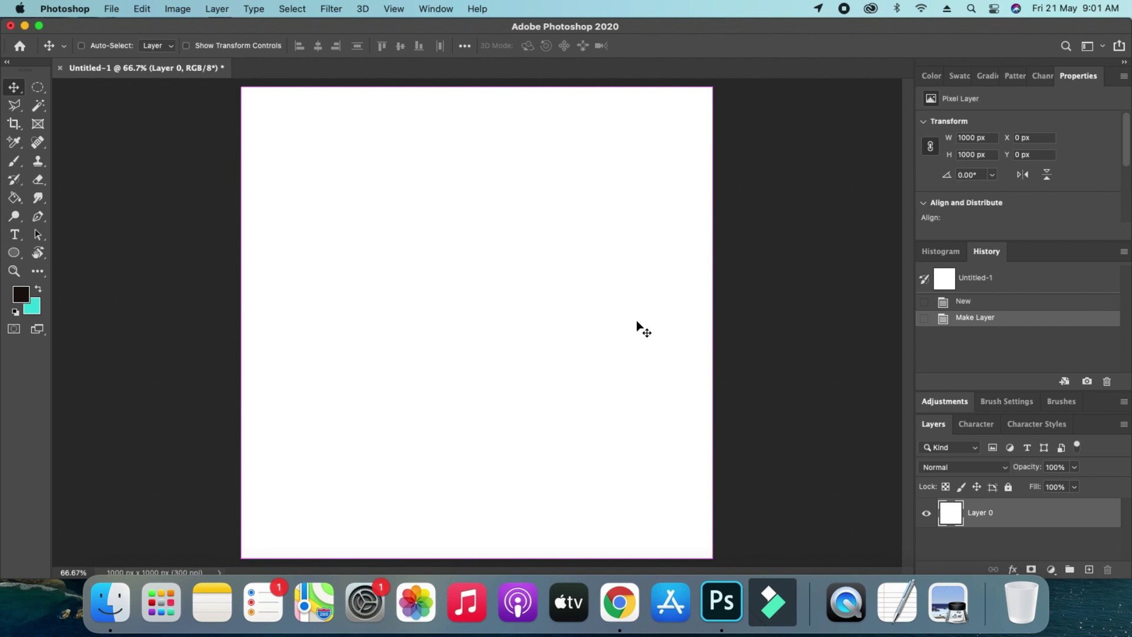
Step: Switch to the Wedding folder in Finder, preview Cartoon.png, place it in the Photoshop document and rasterize its layer
key("super+Tab")
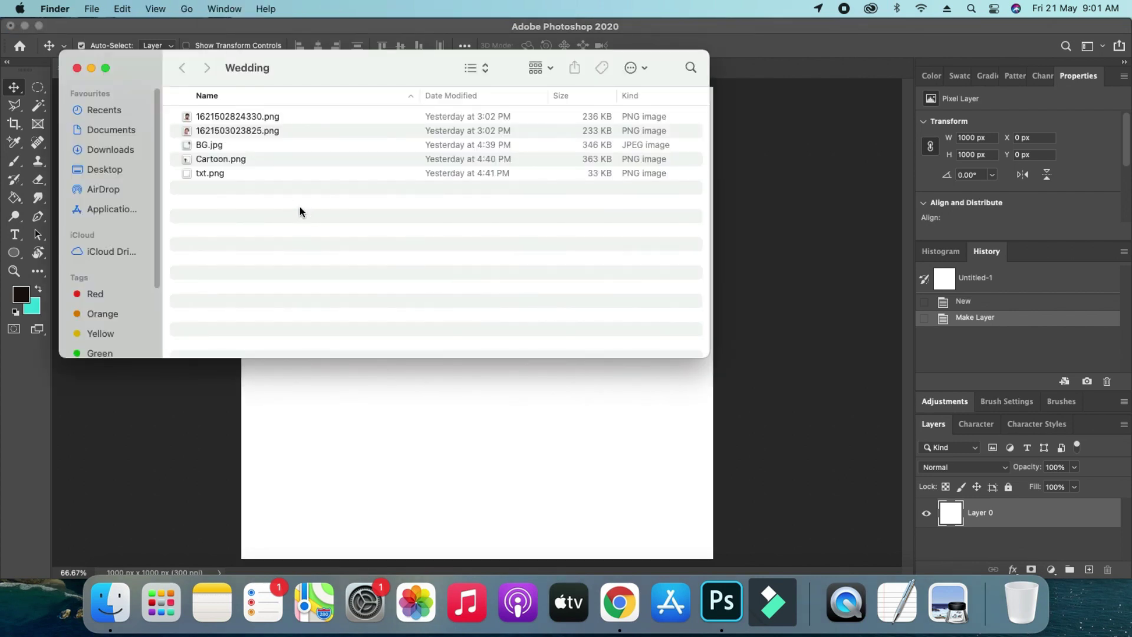
left_click(217, 162)
key("space")
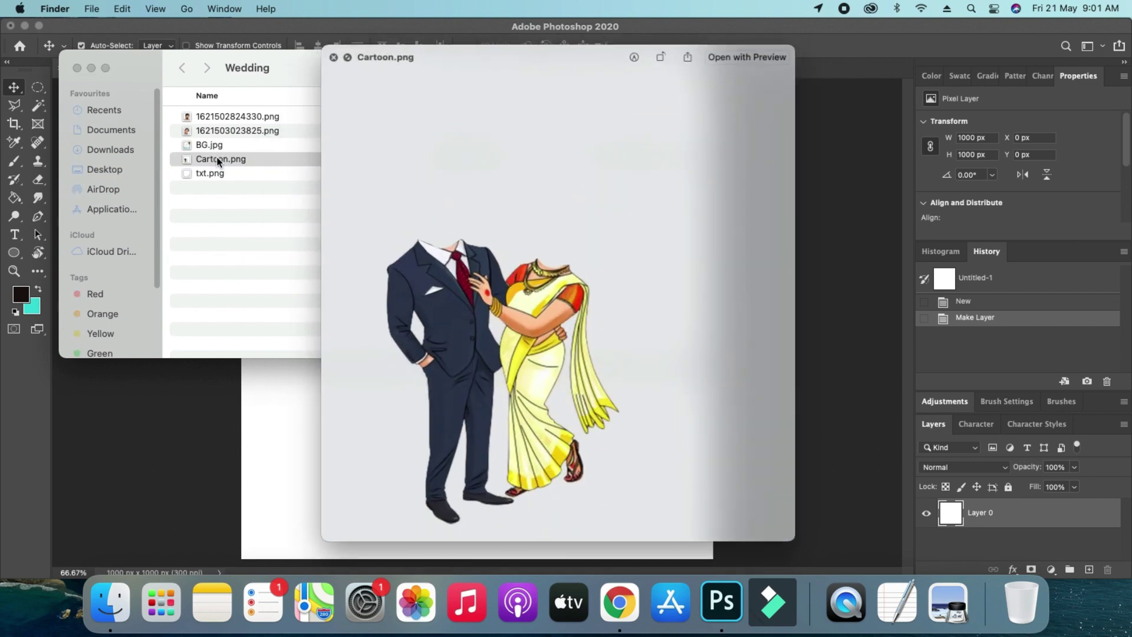
key("space")
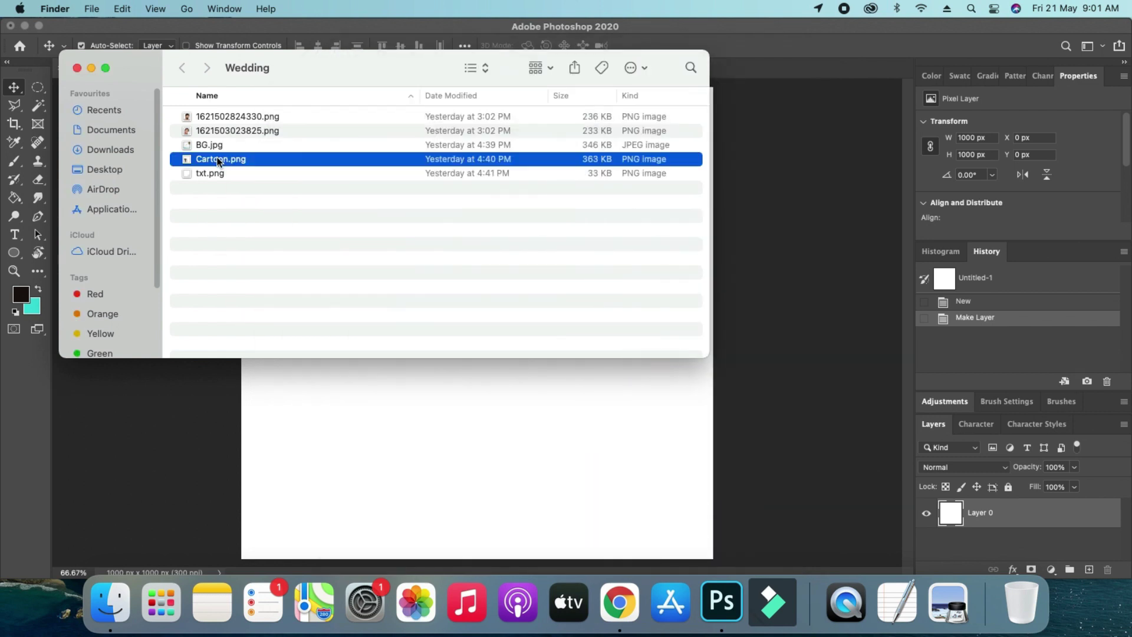
left_click_drag(218, 161, 366, 400)
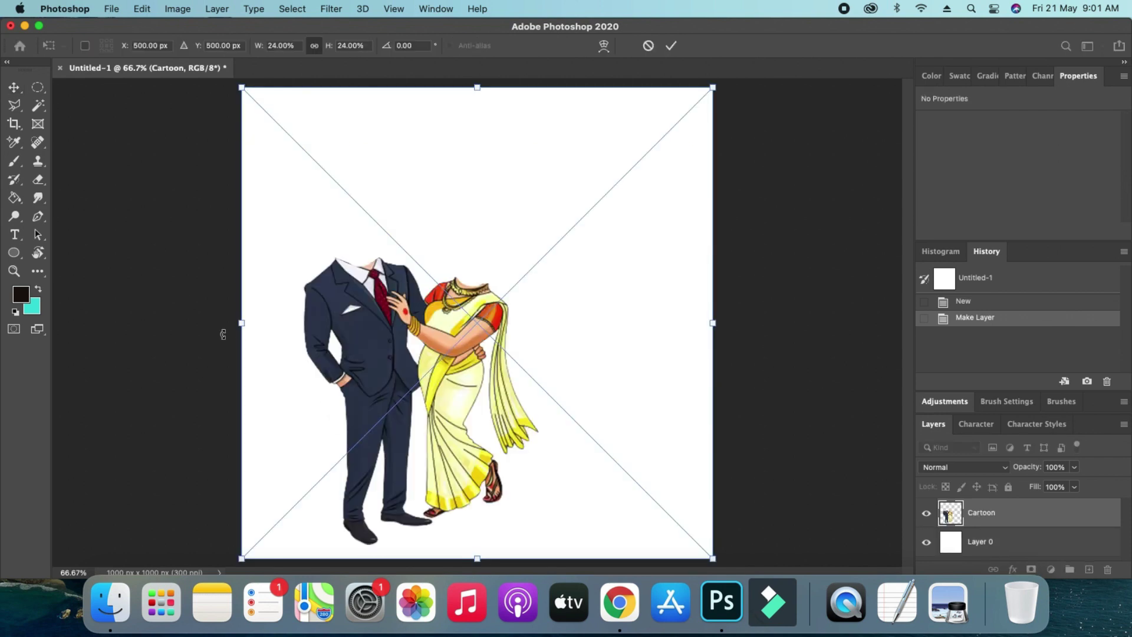
key("Return")
key("super+Tab")
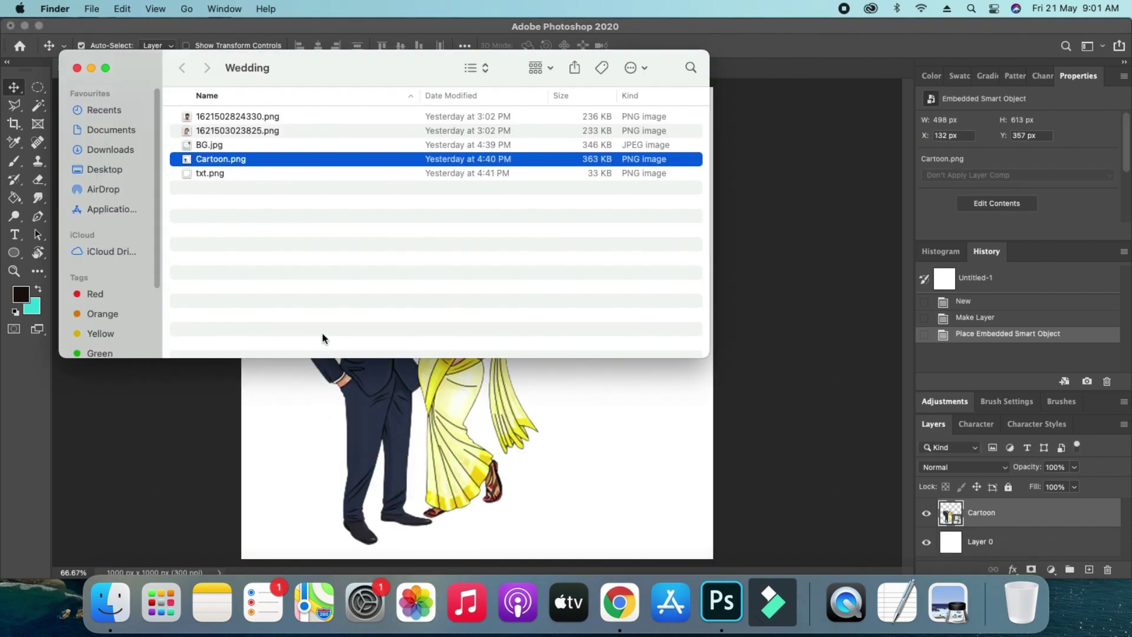
key("super+Tab")
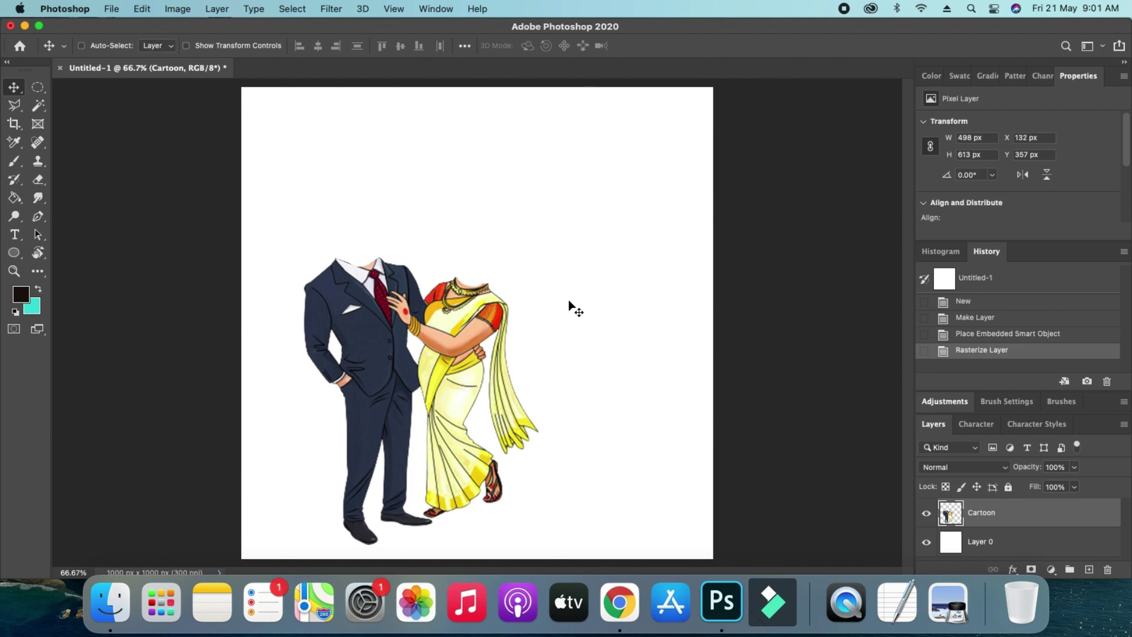
Step: Place the woman's portrait 1621503023825.png from the Wedding folder into the document and rasterize it
key("super+Tab")
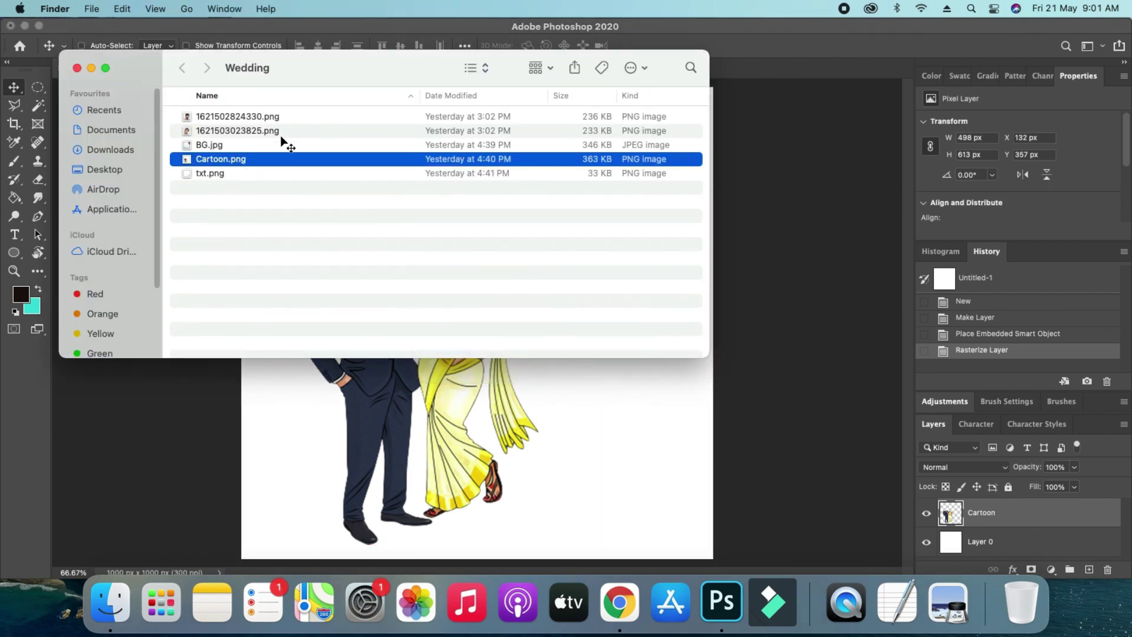
left_click(281, 136)
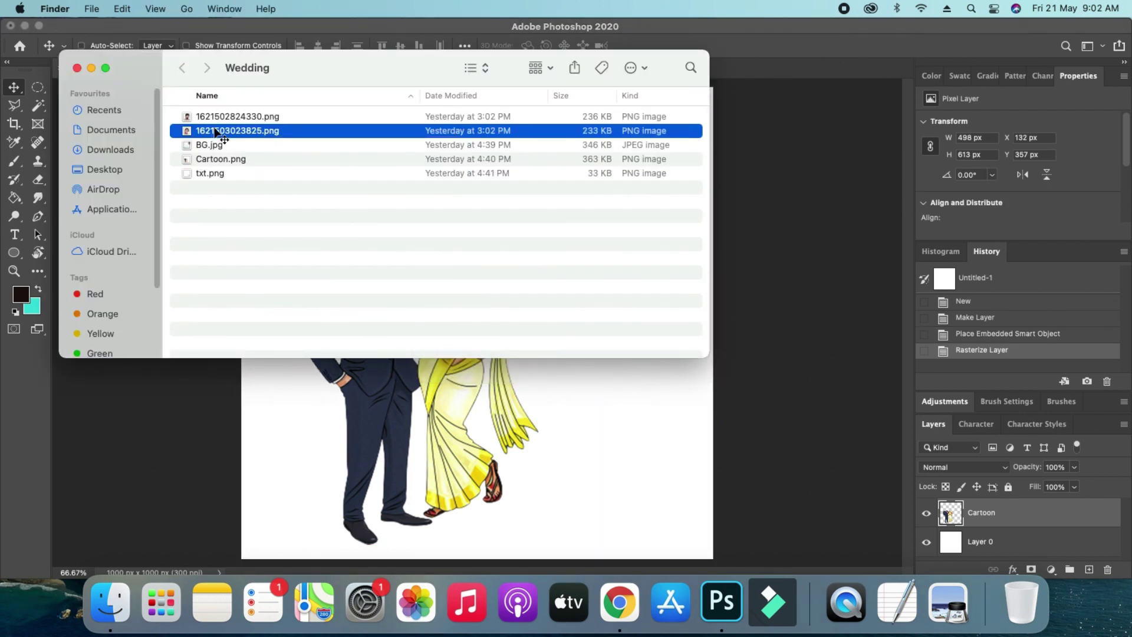
left_click_drag(215, 130, 536, 283)
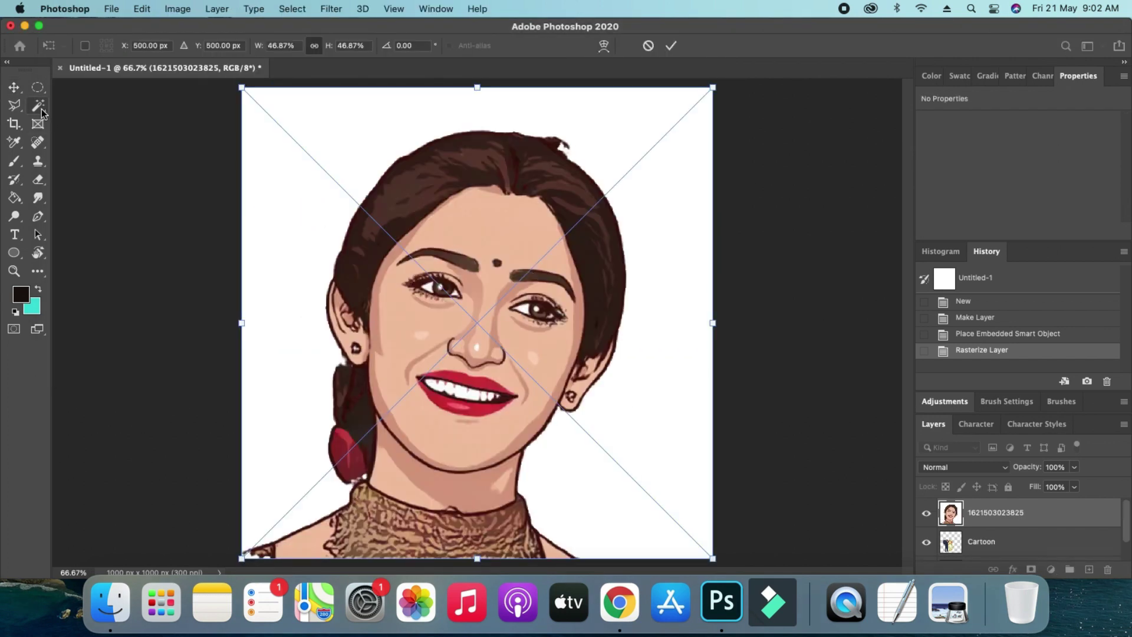
key("Return")
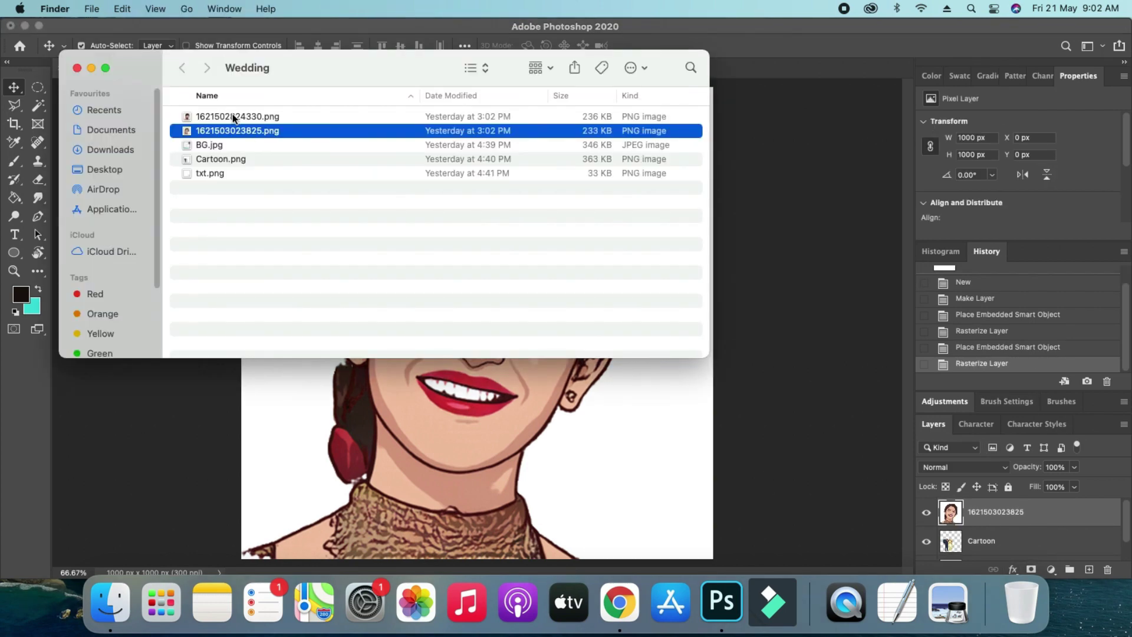
Step: Place the man's portrait 1621502824330.png from the Wedding folder into the document and rasterize it
left_click(232, 116)
left_click_drag(232, 116, 352, 295)
key("super+Tab")
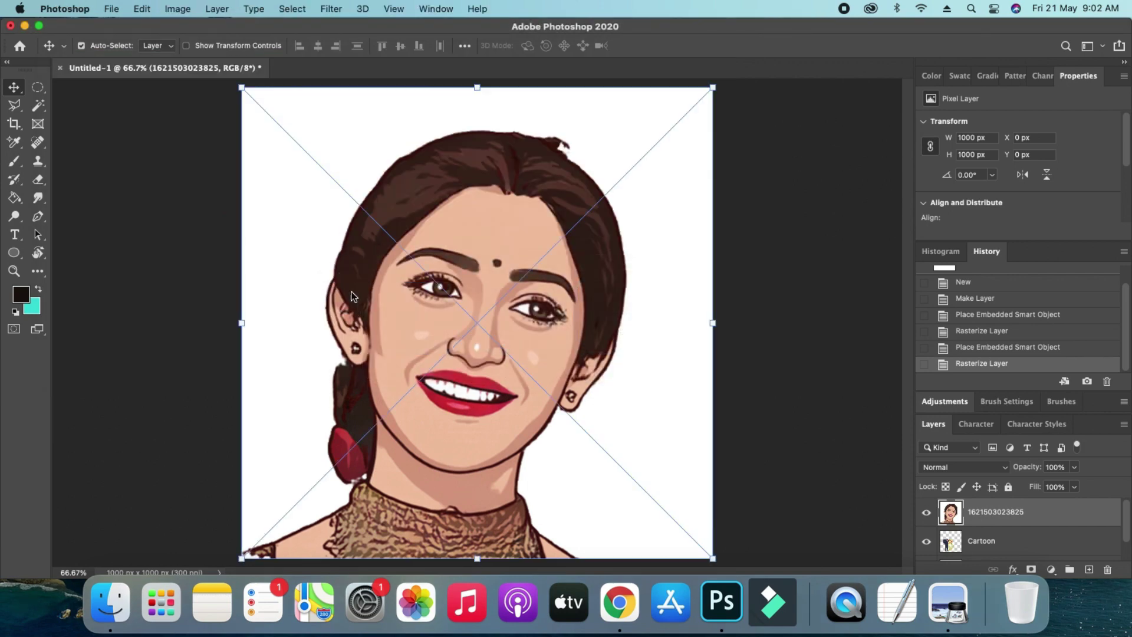
key("Return")
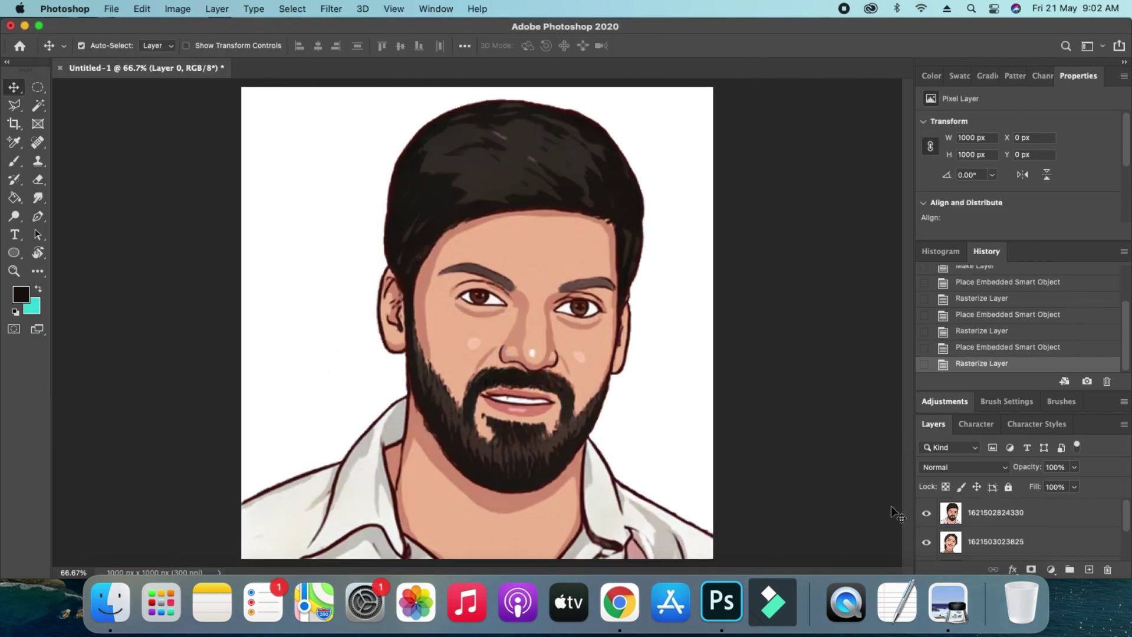
Step: Hide the man's portrait layer and the Cartoon layer
left_click(926, 514)
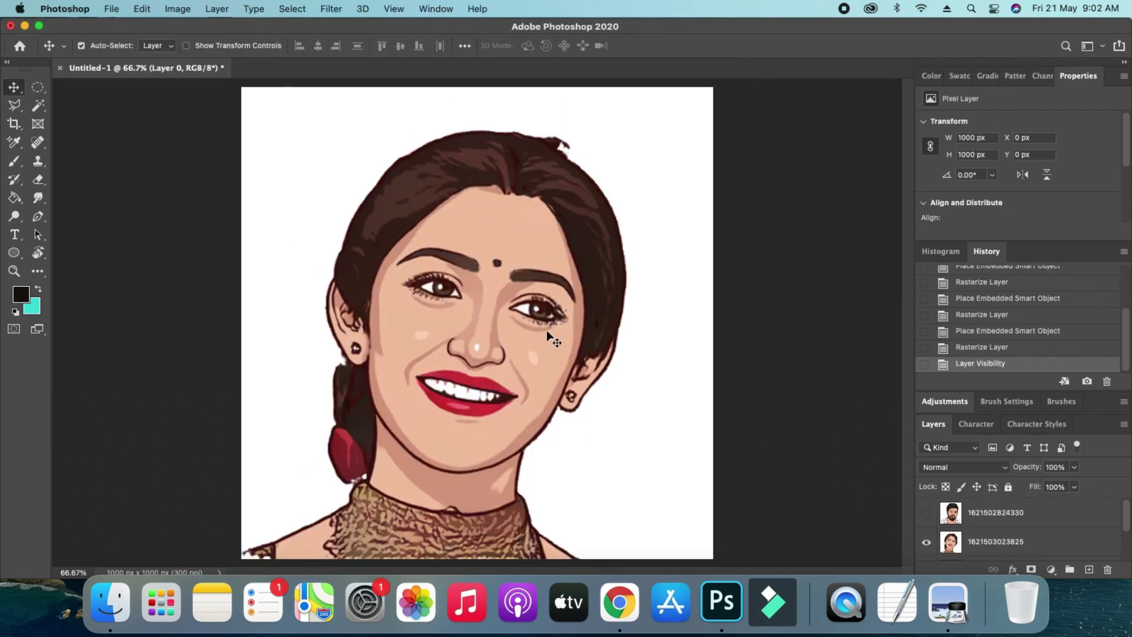
scroll(1015, 539, "down", 2)
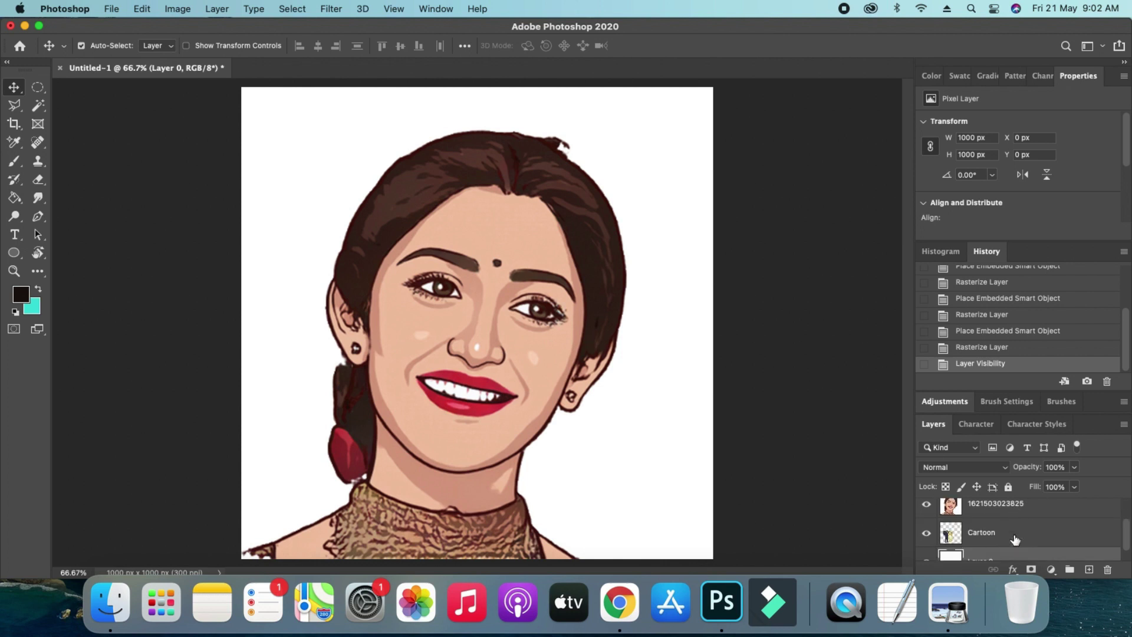
left_click(925, 534)
left_click(927, 535)
left_click(929, 536)
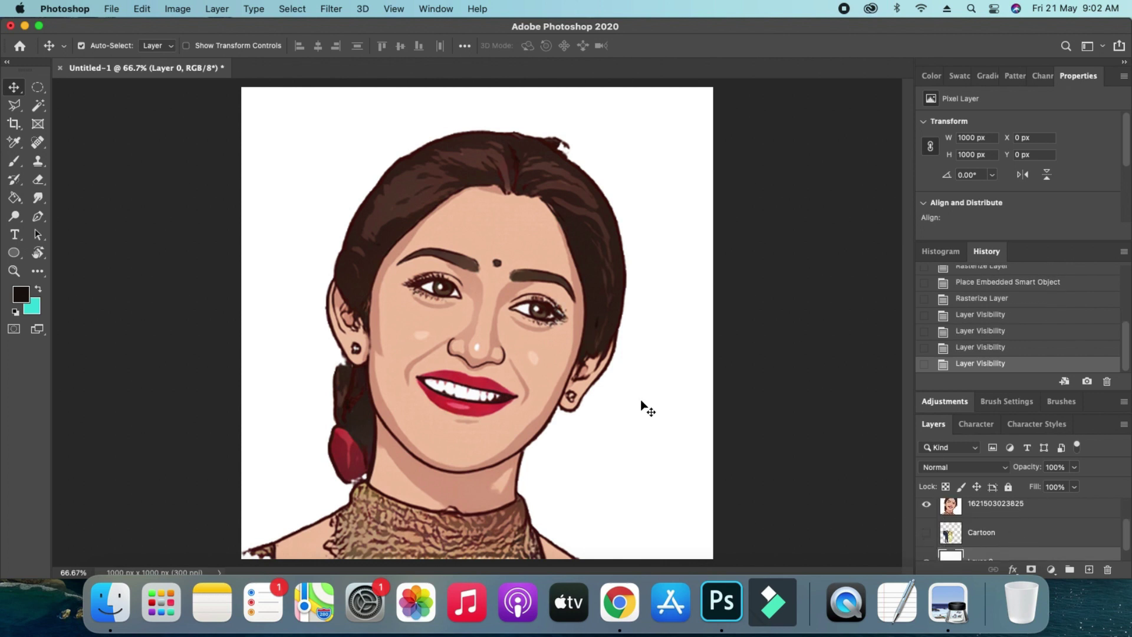
Step: Apply a near-black Color Overlay at 100% opacity to the white background layer, Layer 0
scroll(959, 527, "up", 2)
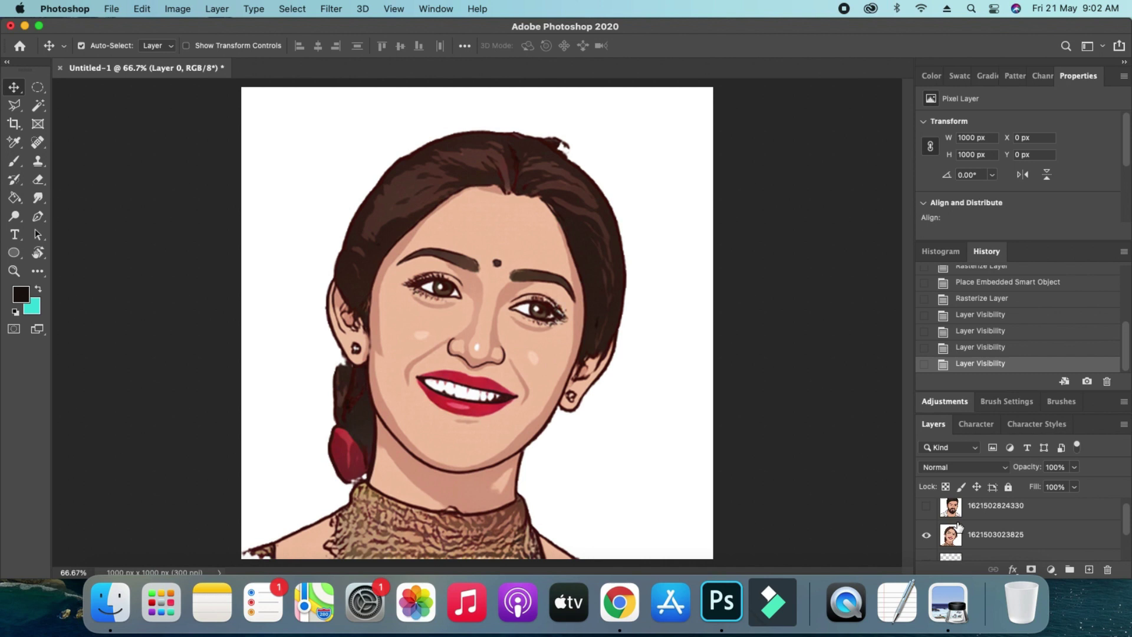
left_click(989, 534)
scroll(1010, 533, "down", 2)
left_click(1006, 544)
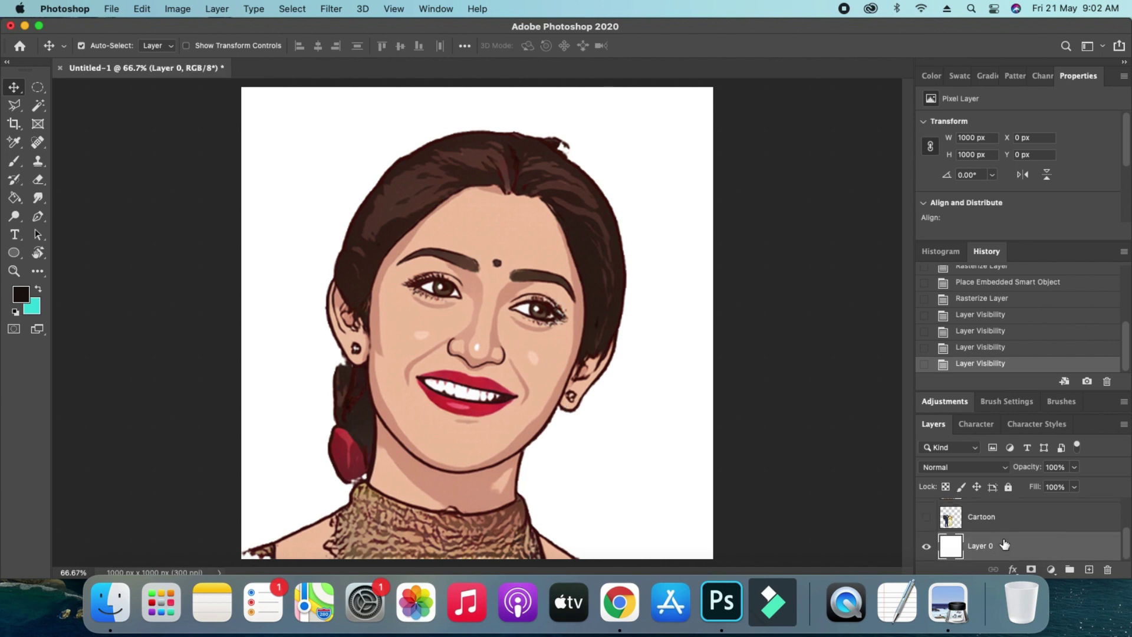
left_click(1014, 570)
left_click(1042, 478)
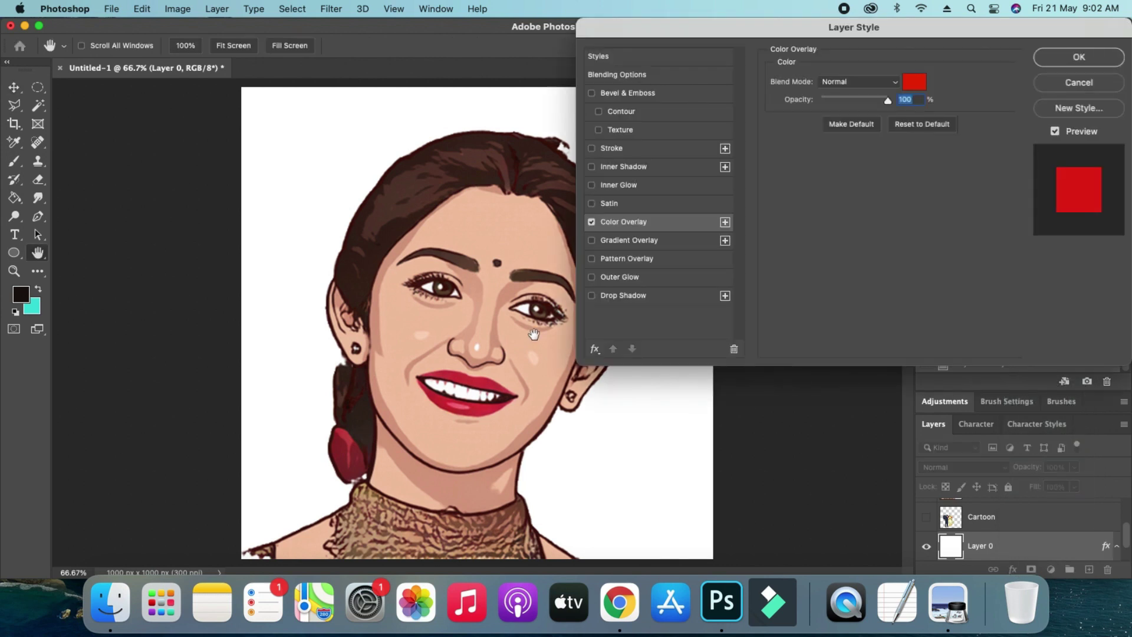
left_click(912, 81)
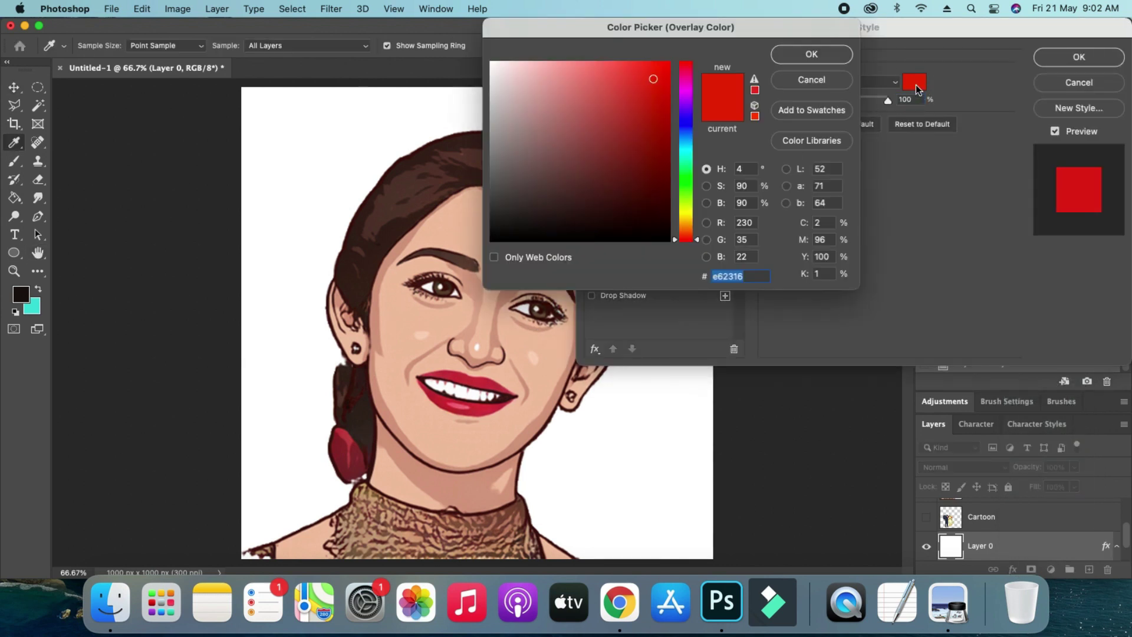
left_click(541, 207)
left_click(500, 224)
left_click(823, 55)
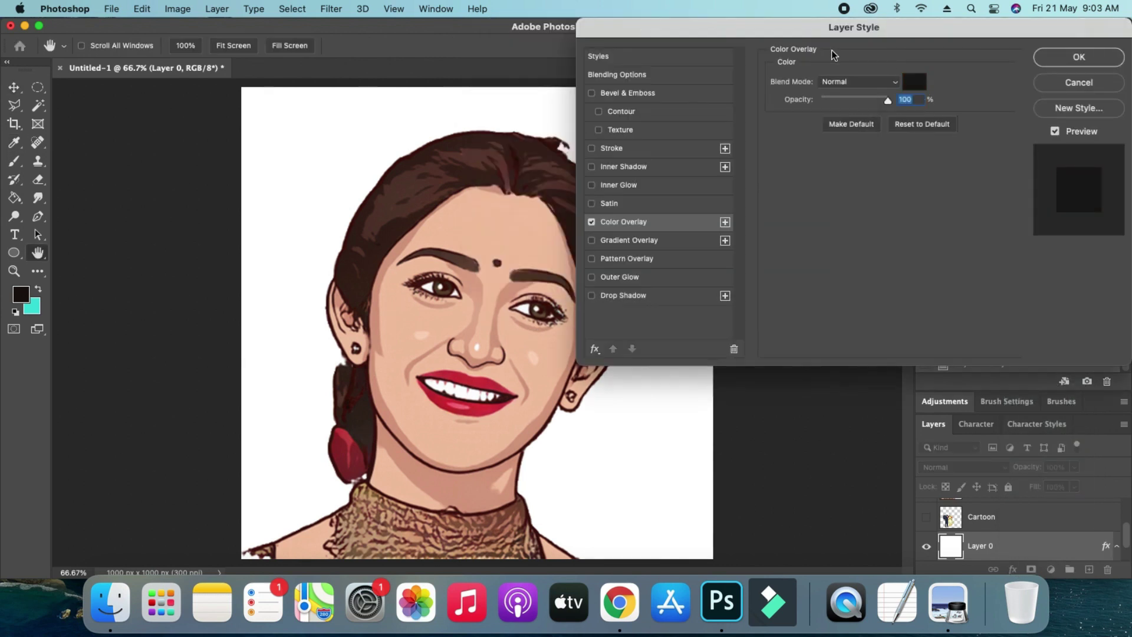
left_click(1079, 56)
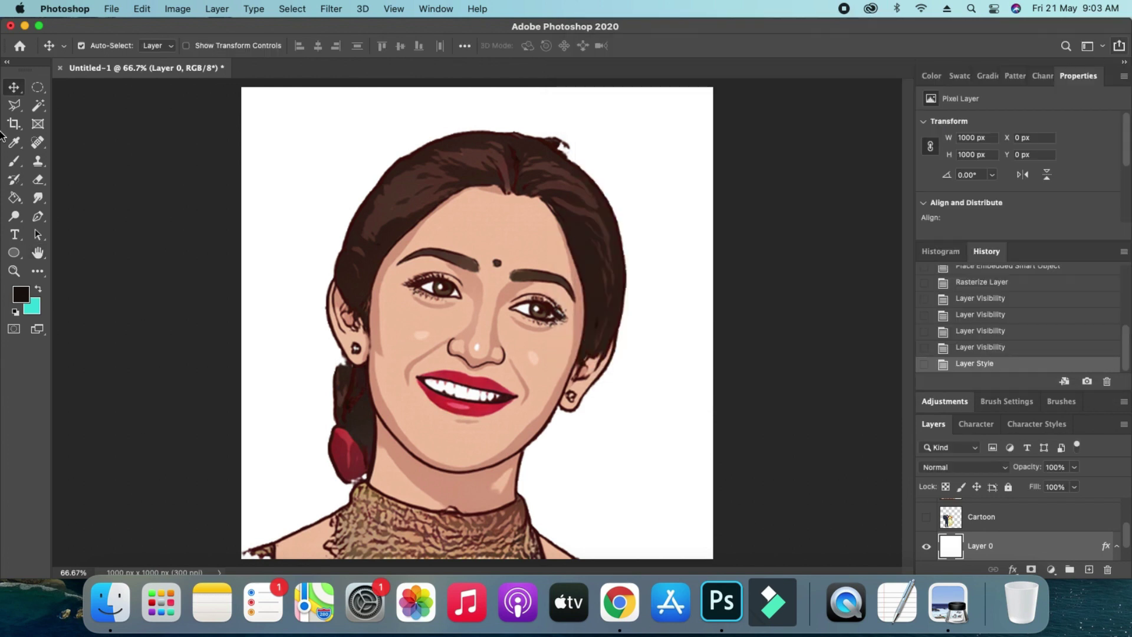
Step: Select the white areas of the woman's portrait with the Magic Wand, then subtract her facial features using the Elliptical Marquee
left_click(42, 108)
left_click(277, 172)
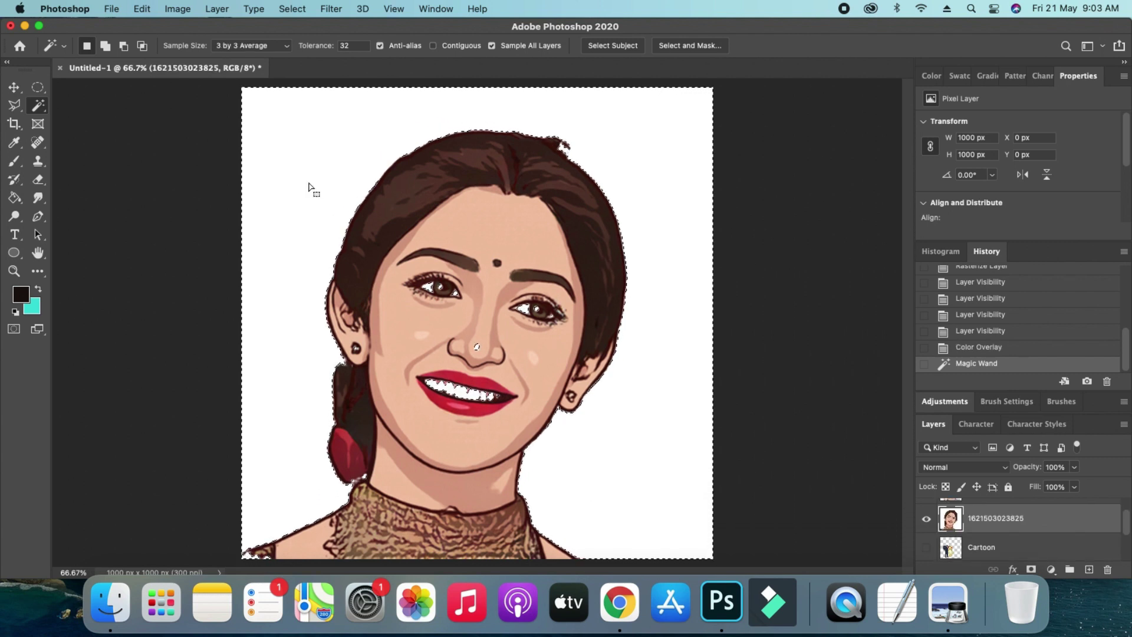
left_click(38, 88)
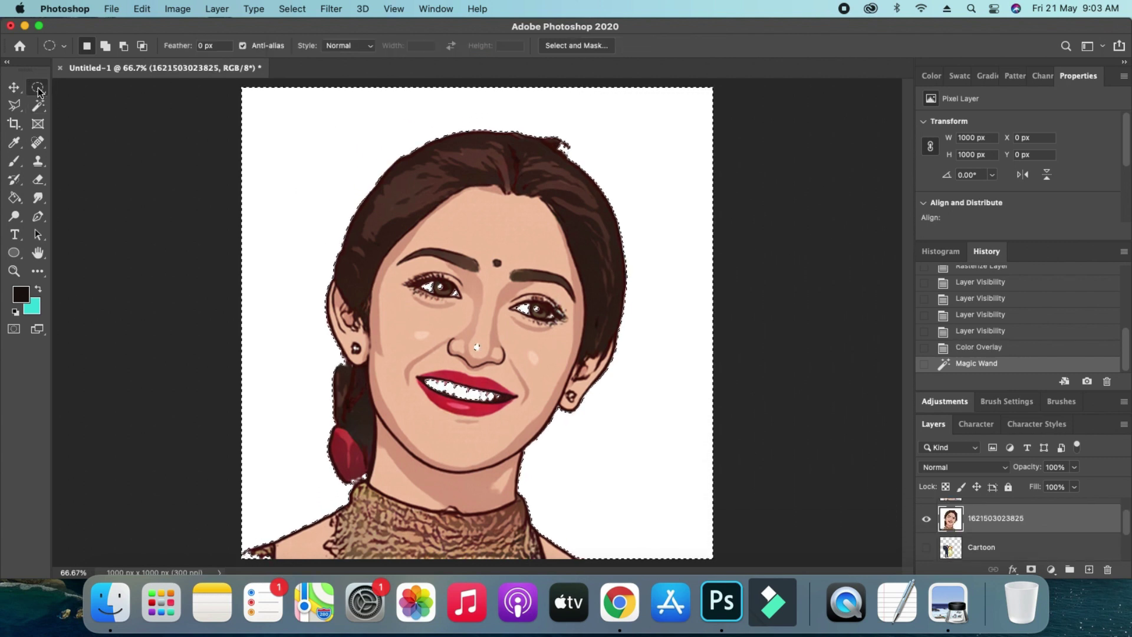
left_click(124, 45)
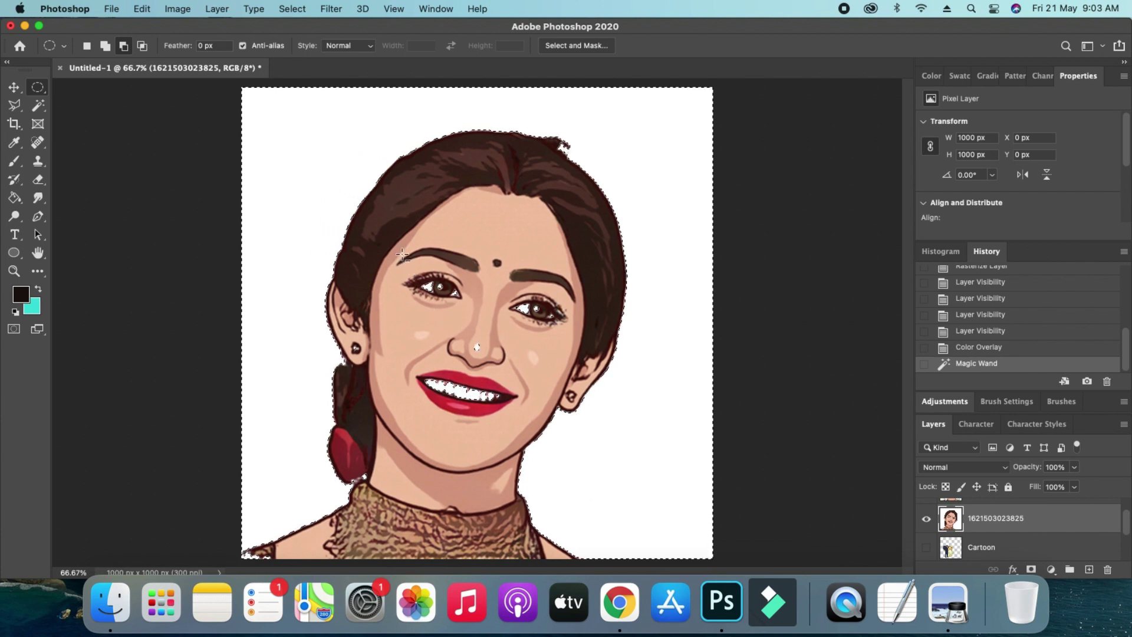
left_click_drag(403, 255, 533, 402)
left_click_drag(575, 473, 541, 460)
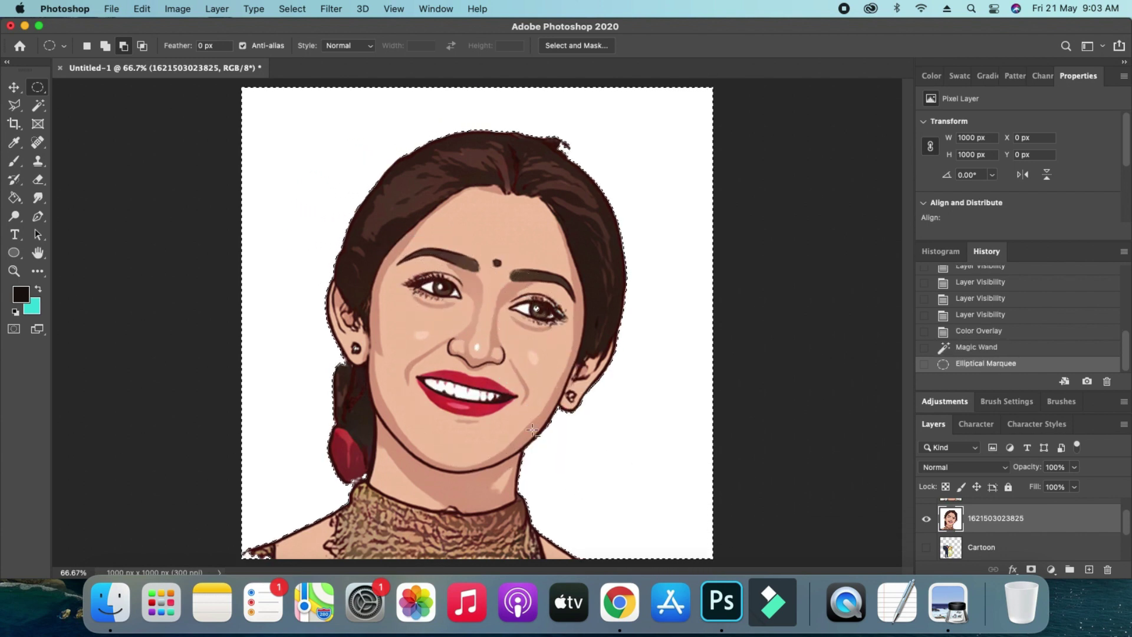
left_click_drag(544, 288, 564, 331)
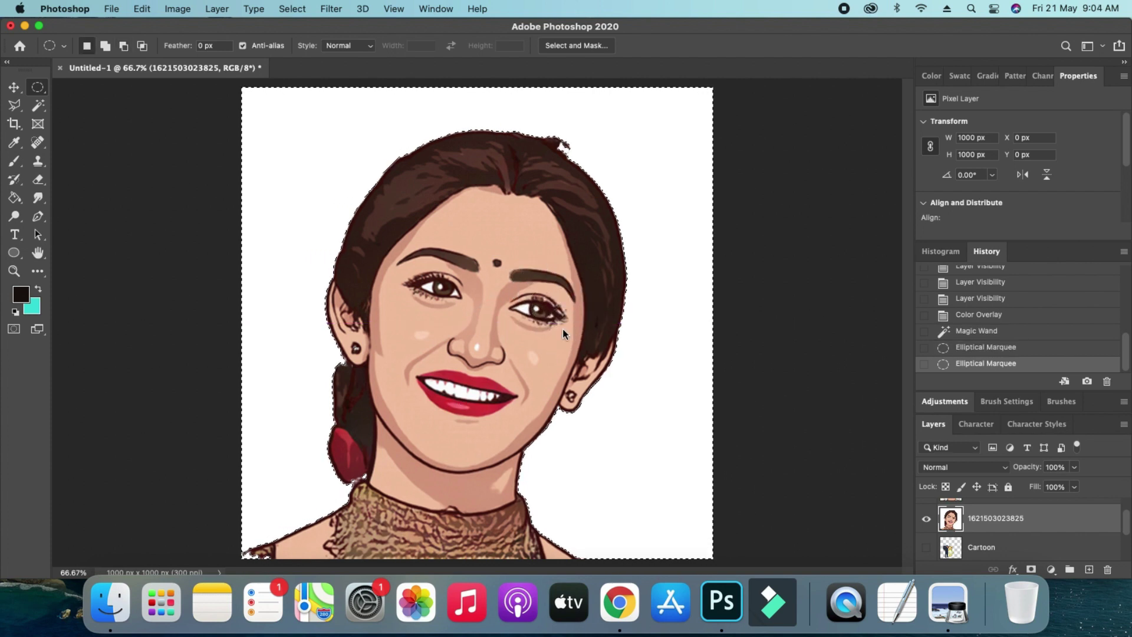
Step: Feather the selection by 2 pixels and delete the white background from the woman's portrait
key("v")
left_click(292, 8)
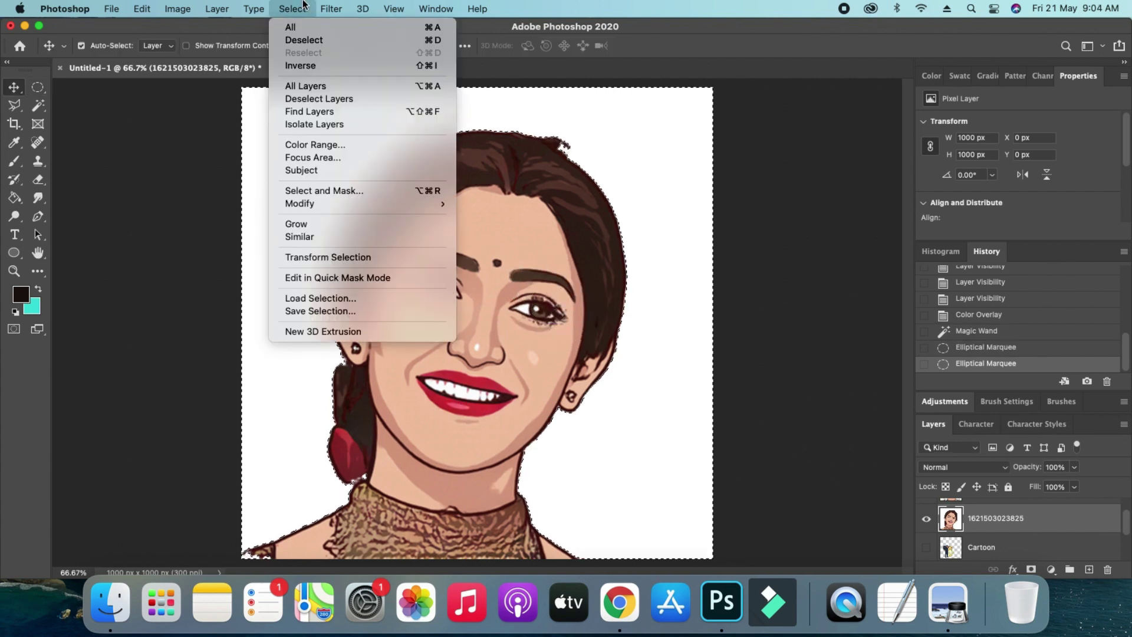
mouse_move(342, 203)
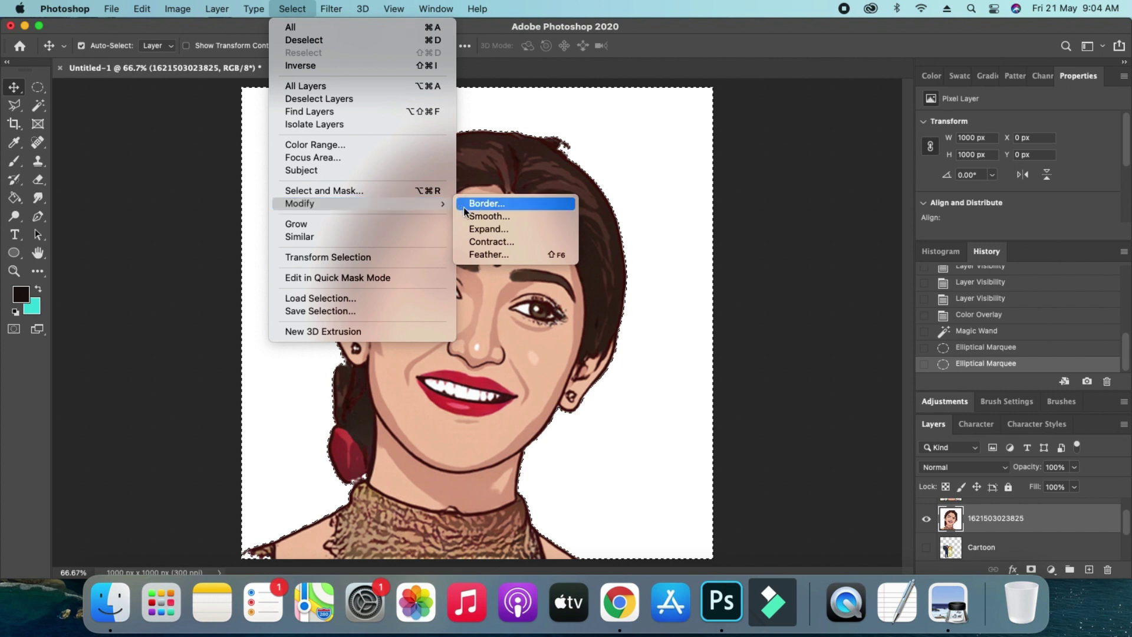
left_click(508, 253)
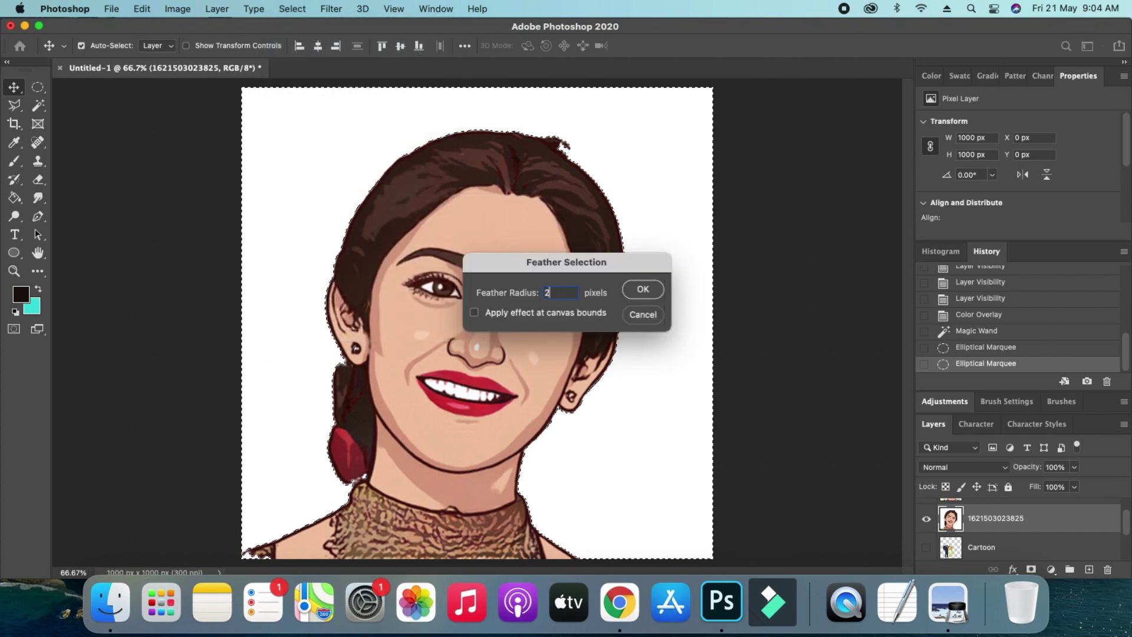
type("2")
left_click(644, 288)
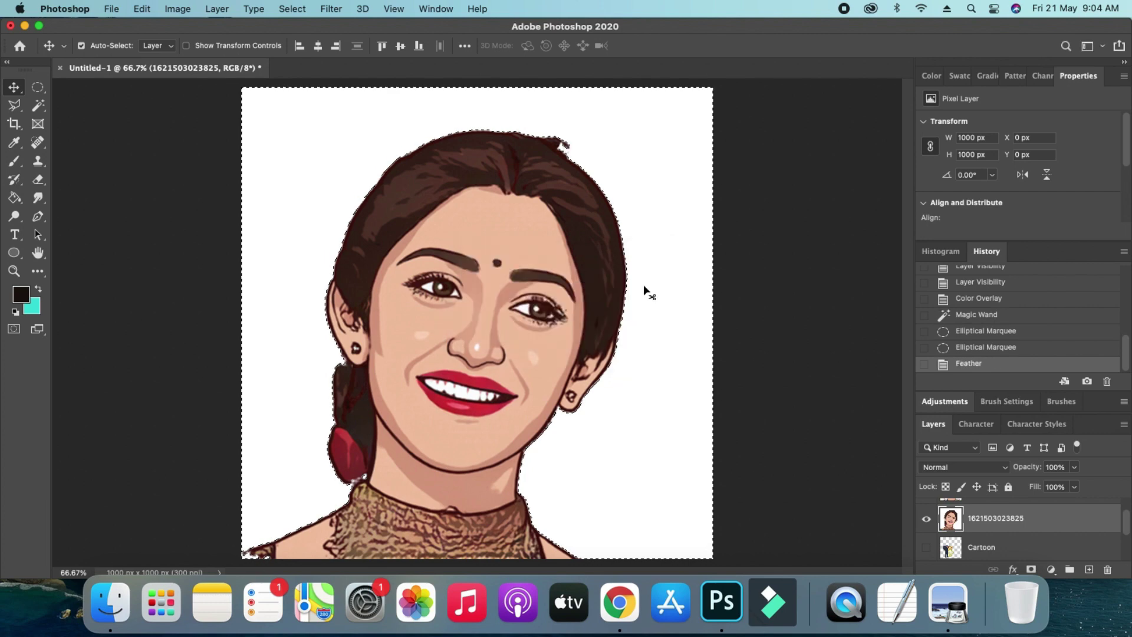
key("super+x")
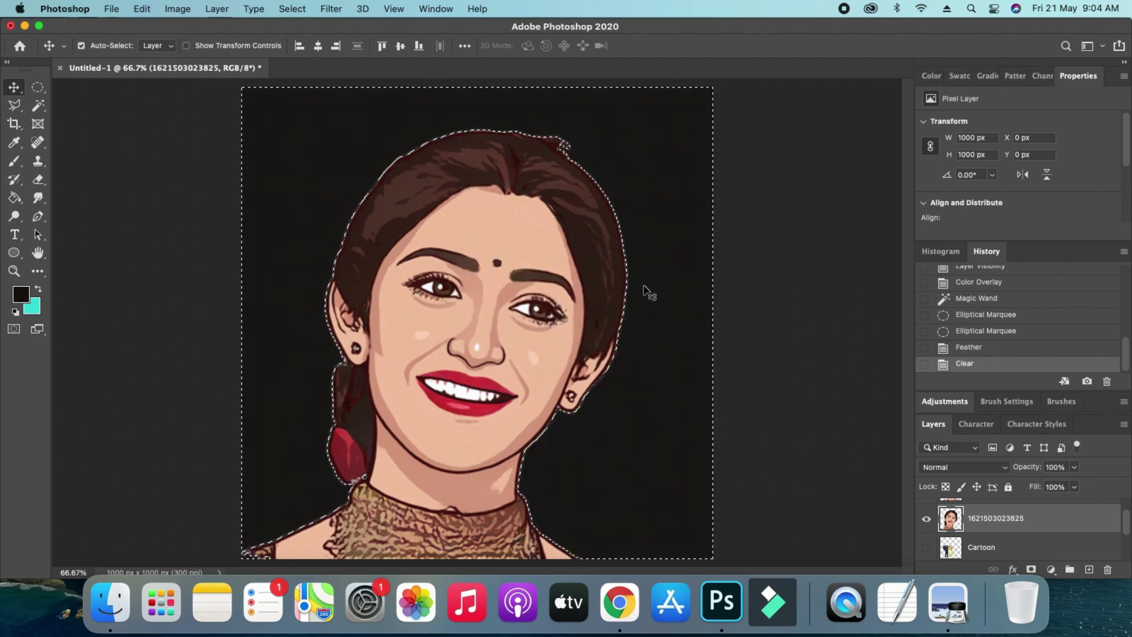
Step: Subtract the man's eyes from the selection and cut the white background from his portrait
left_click_drag(492, 313, 510, 324)
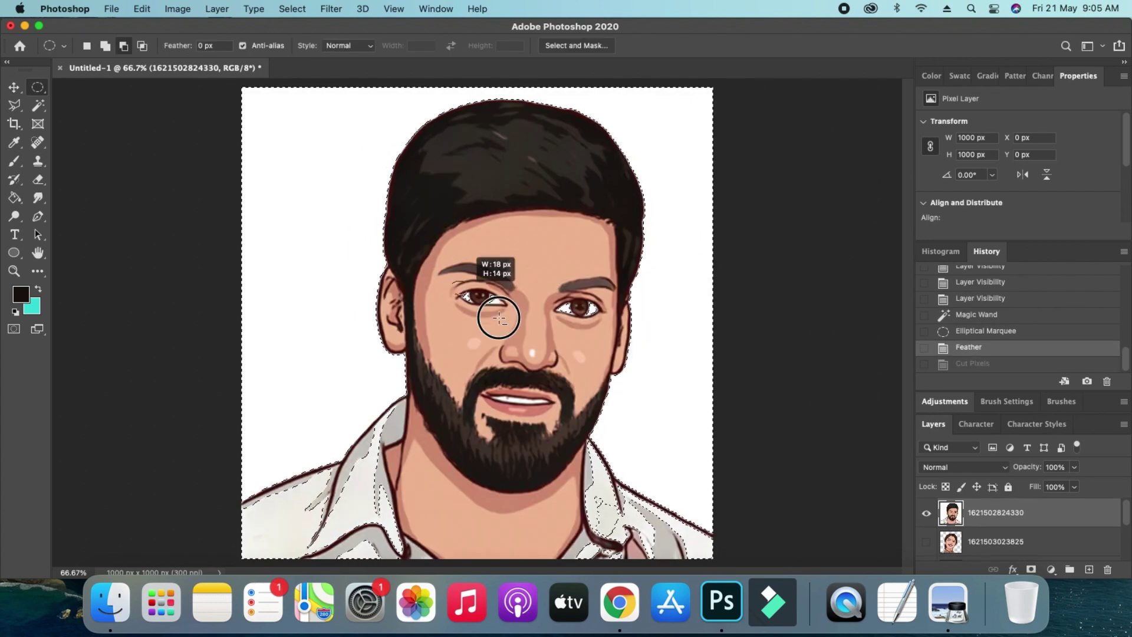
left_click_drag(538, 284, 599, 335)
left_click(176, 9)
left_click(160, 93)
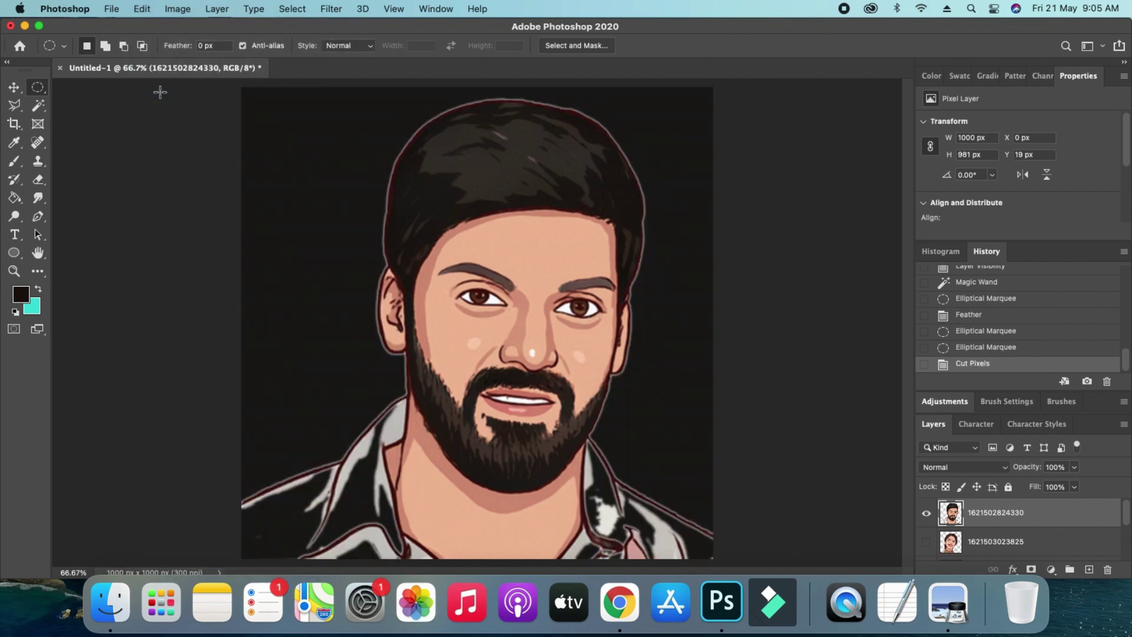
Step: Erase the shirt and shoulders from the man's portrait, leaving only the head and neck, starting with a 300 px Eraser
left_click(39, 180)
right_click(299, 284)
left_click(270, 295)
key("bracketright")
key("bracketright")
key("bracketright")
key("bracketright")
key("bracketright")
key("bracketright")
key("bracketright")
key("bracketright")
key("bracketright")
key("bracketright")
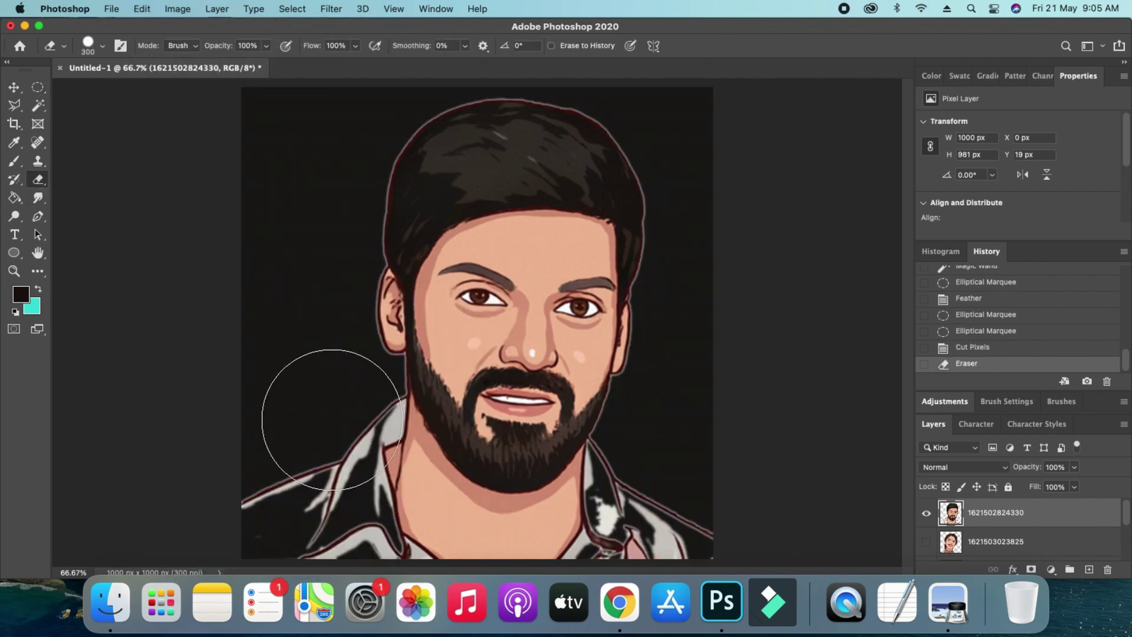
left_click(329, 409)
left_click(335, 406)
left_click(335, 406)
key("bracketleft")
key("bracketleft")
key("bracketleft")
key("bracketleft")
key("bracketleft")
left_click(363, 404)
left_click(361, 413)
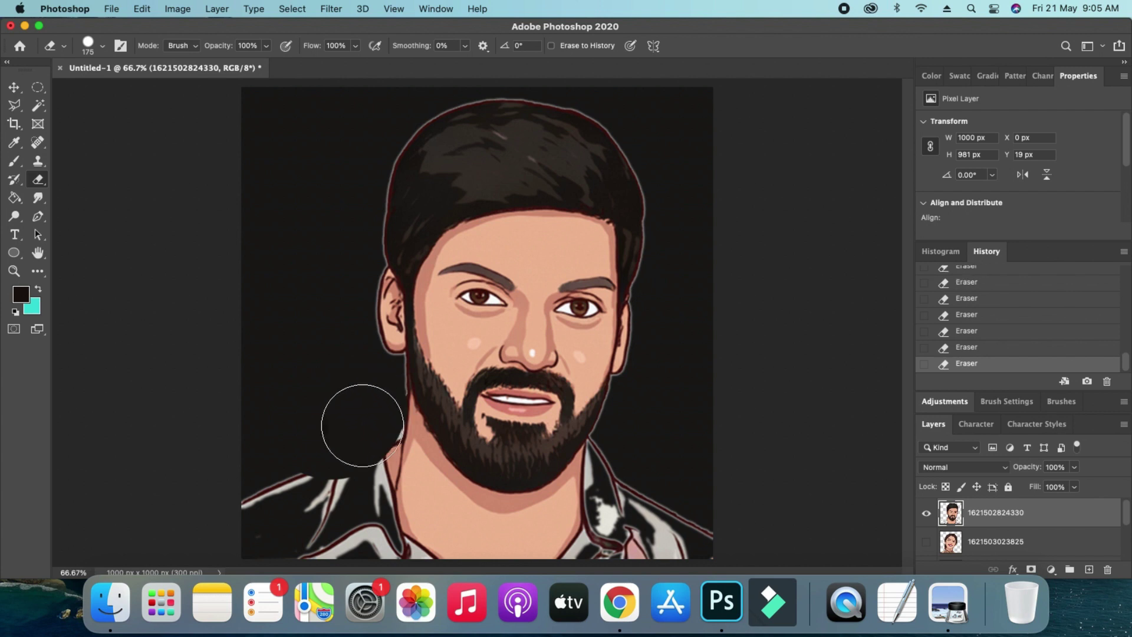
left_click(361, 437)
mouse_move(357, 461)
left_mouse_down()
mouse_move(347, 475)
mouse_move(136, 551)
left_mouse_up()
left_click_drag(359, 472, 417, 576)
mouse_move(649, 471)
left_mouse_down()
mouse_move(626, 455)
mouse_move(649, 479)
mouse_move(613, 466)
mouse_move(625, 531)
mouse_move(600, 544)
mouse_move(730, 510)
mouse_move(676, 535)
left_mouse_up()
key("bracketleft")
key("bracketleft")
Step: Show the Cartoon layer and leave the woman's portrait layer hidden
left_click(16, 89)
scroll(956, 525, "down", 3)
left_click(926, 515)
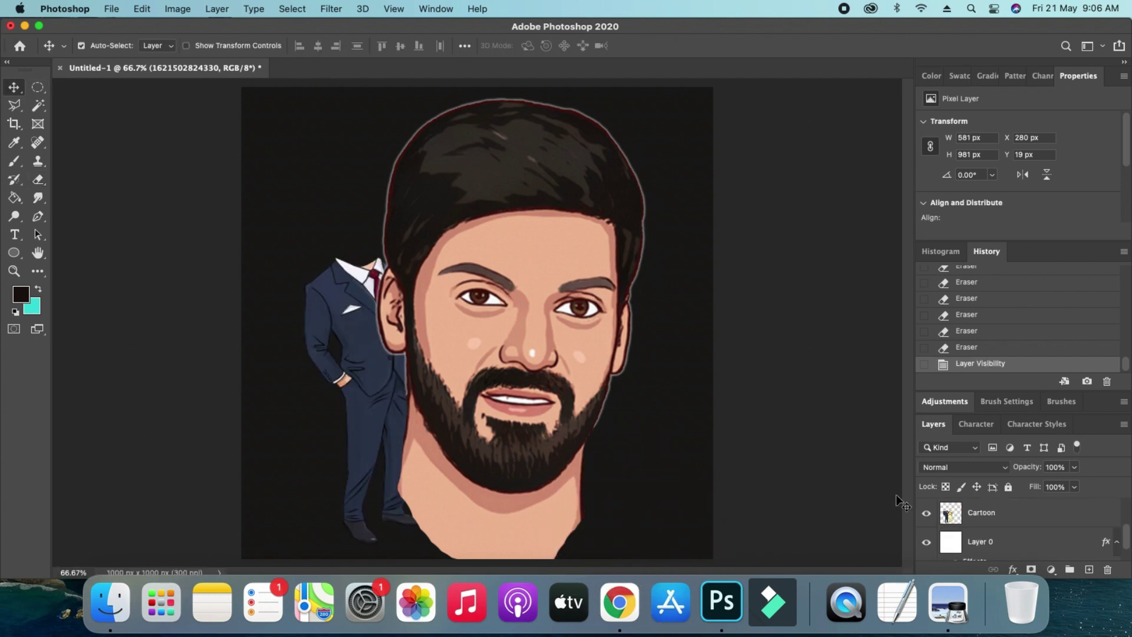
scroll(1027, 535, "up", 1)
scroll(1027, 535, "up", 1)
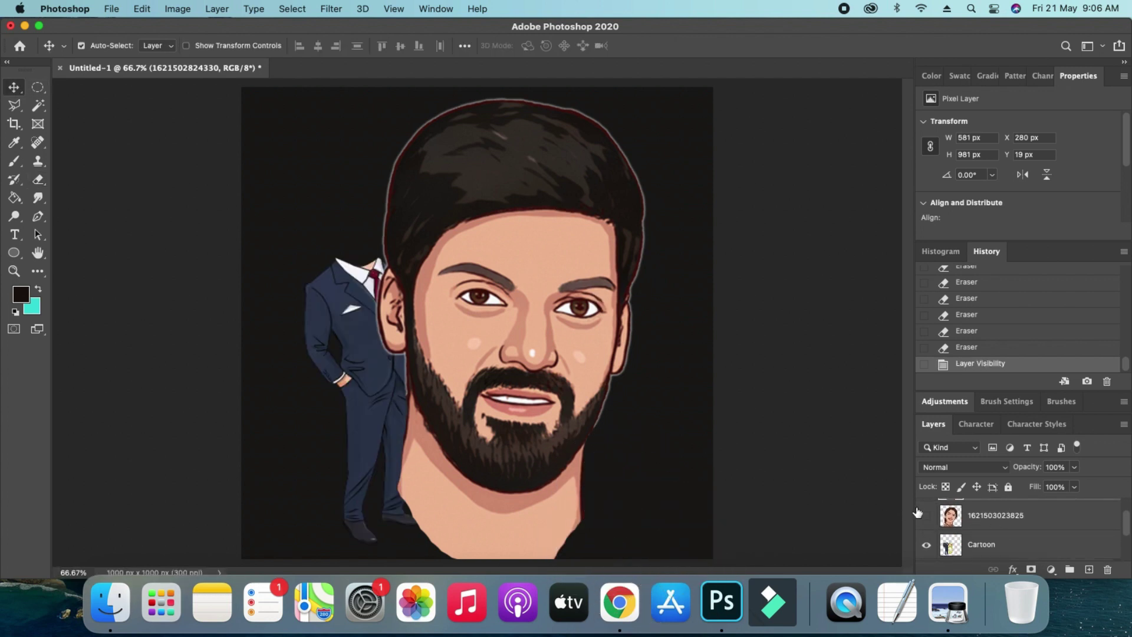
left_click(926, 516)
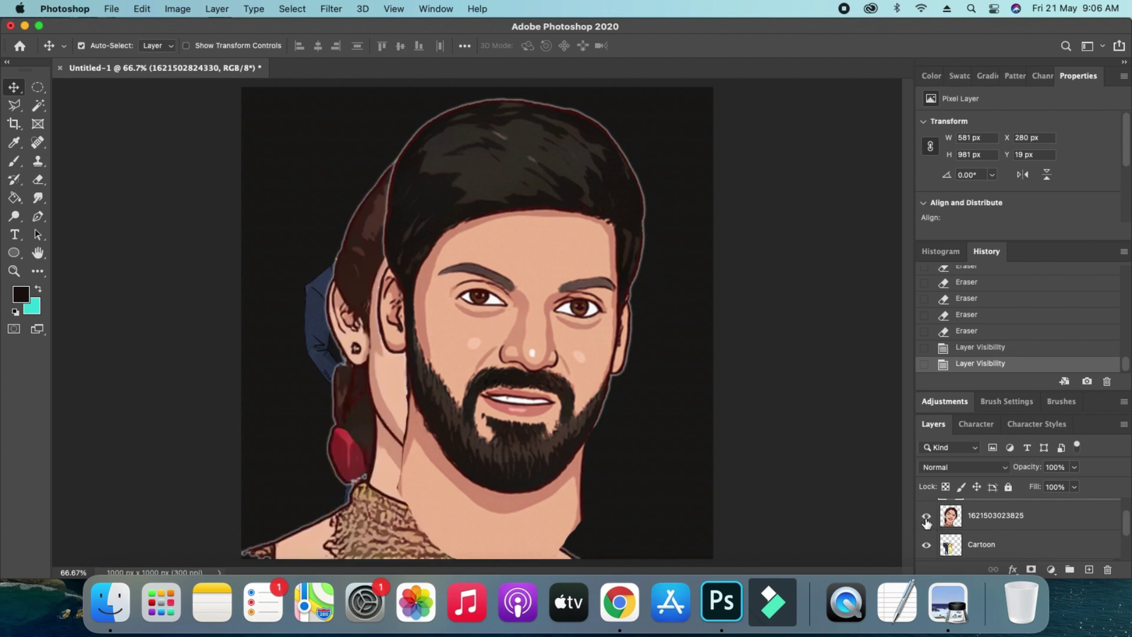
left_click(927, 517)
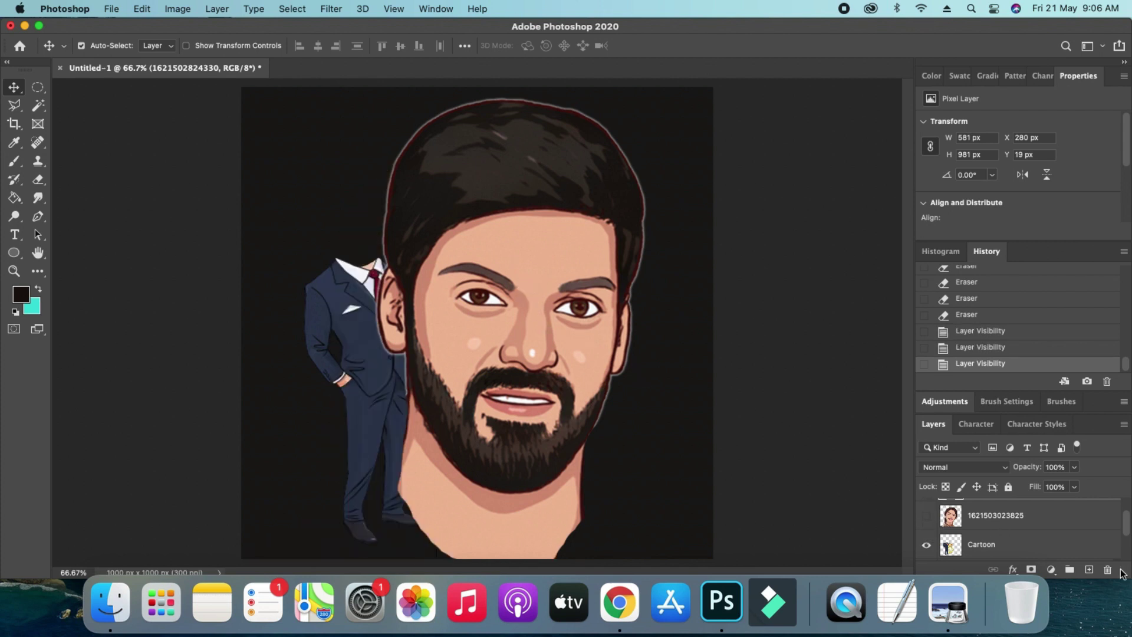
scroll(985, 529, "up", 1)
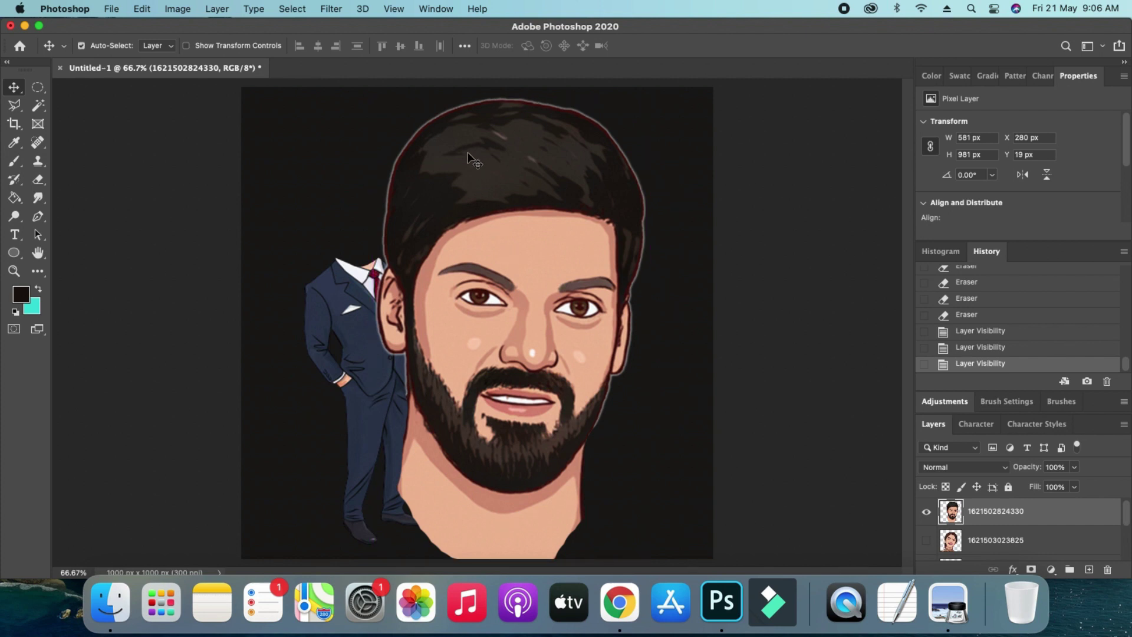
Step: Scale down the man's portrait and position the head on the neck of the suited body
key("ctrl+t")
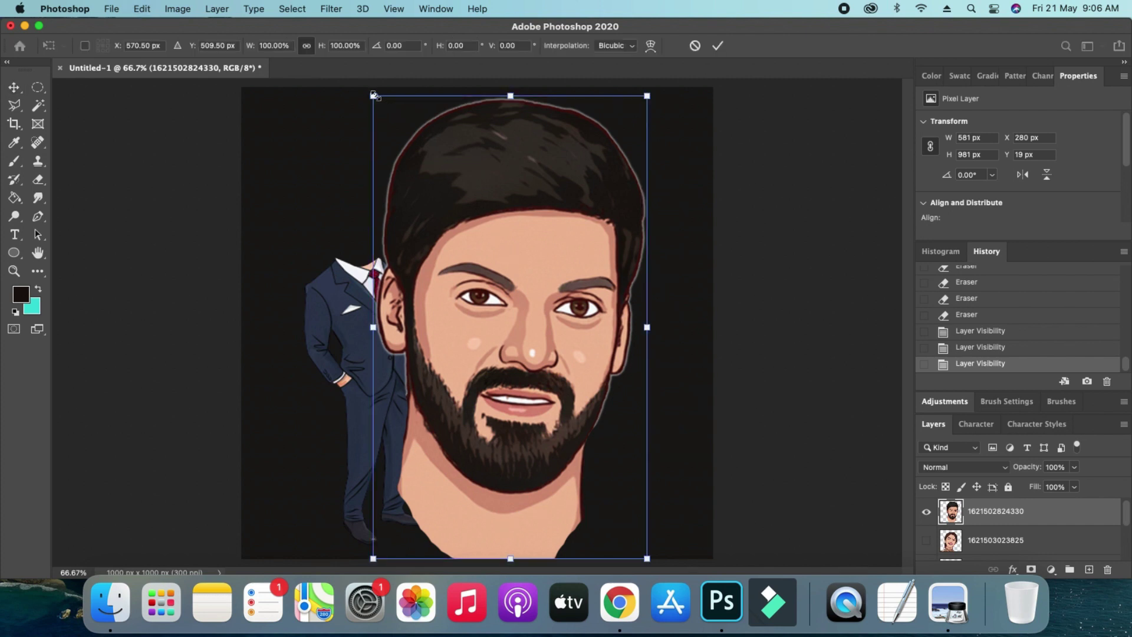
left_click_drag(373, 95, 604, 485)
left_click_drag(640, 521, 367, 226)
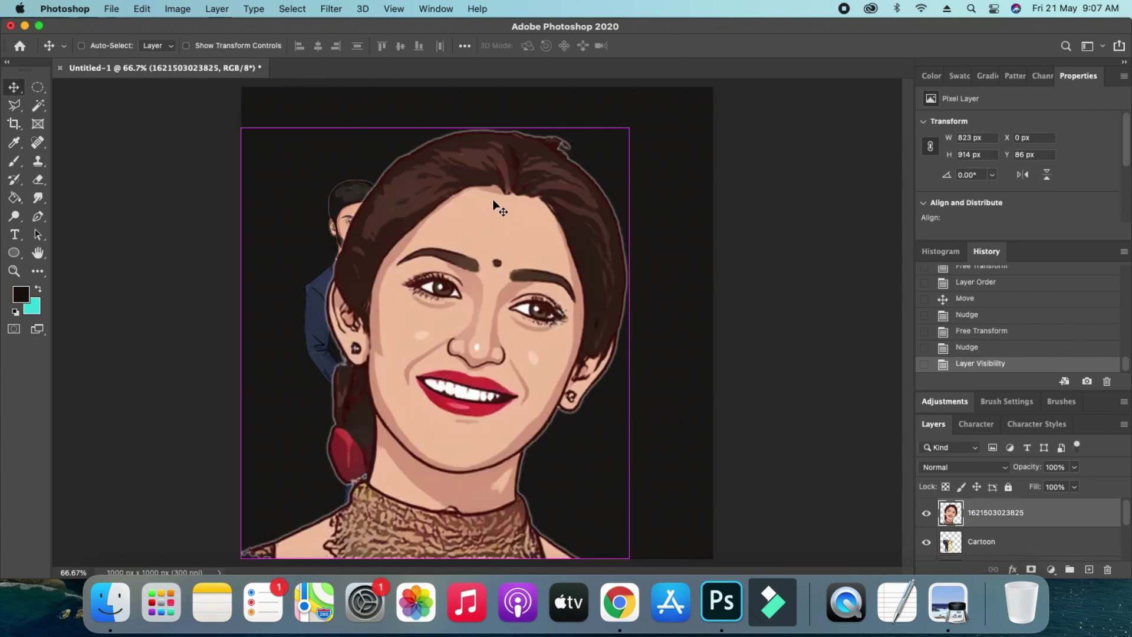
Step: Scale the woman's portrait to about 195 × 217 px and position the head on the neck of the saree body
key("super+t")
left_click_drag(241, 128, 483, 397)
left_click_drag(577, 450, 487, 205)
left_click_drag(538, 147, 513, 201)
key("Return")
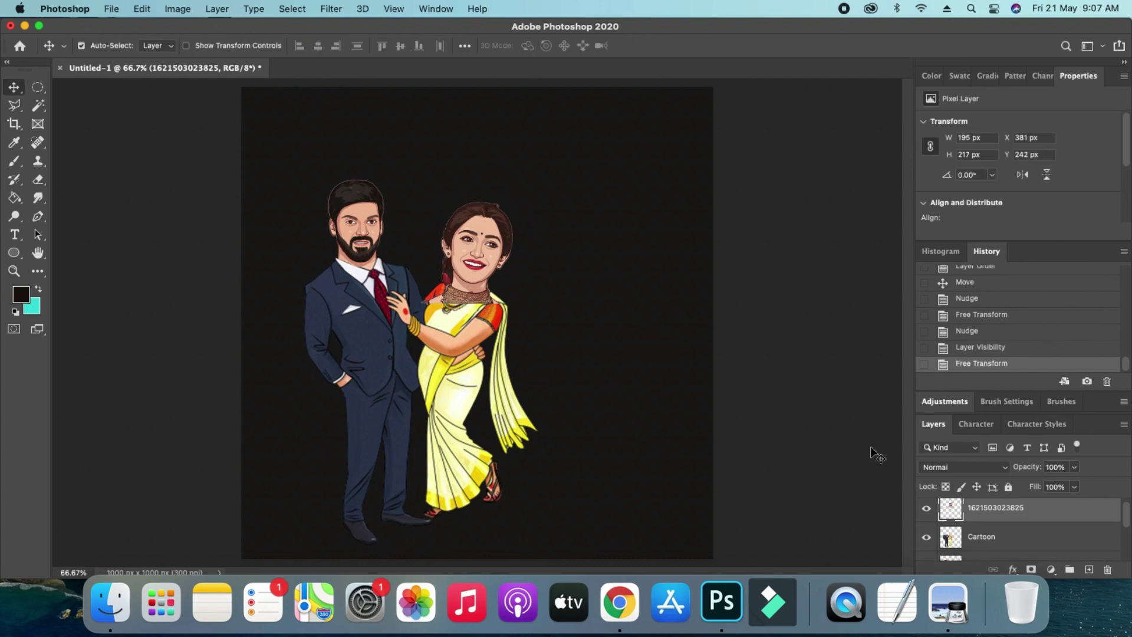
Step: Move the woman's portrait layer below the Cartoon layer and resize the head to about 188 × 209 px
left_click_drag(1010, 512, 1019, 558)
left_click_drag(405, 237, 502, 239)
mouse_move(550, 242)
left_mouse_down()
mouse_move(565, 243)
mouse_move(551, 242)
left_mouse_up()
key("super+t")
left_click_drag(442, 152, 453, 155)
key("Return")
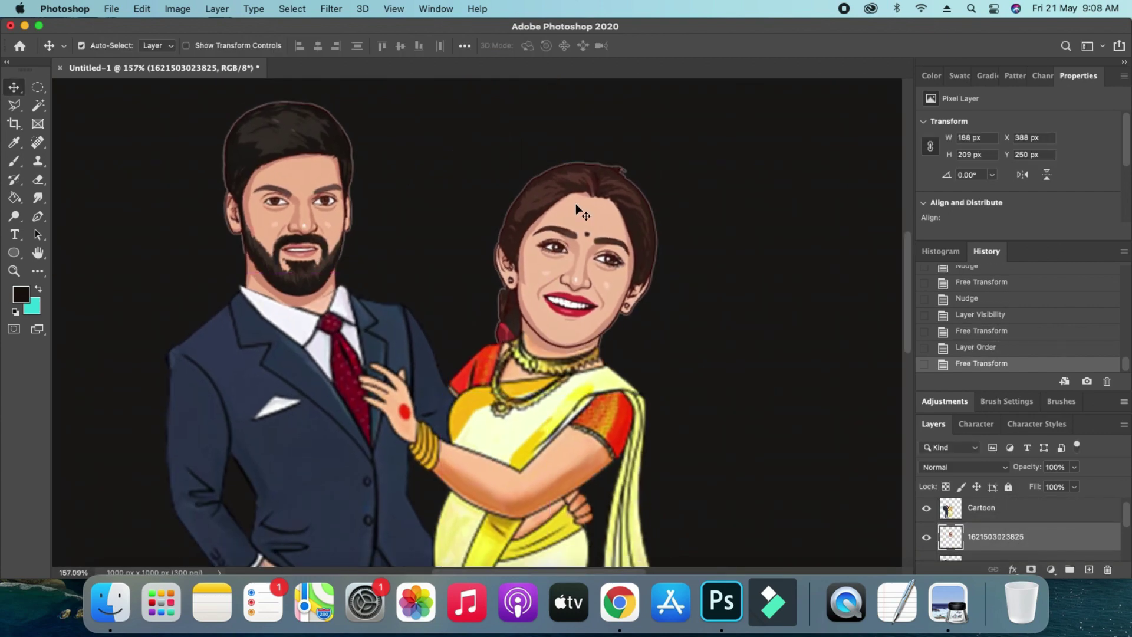
Step: Shrink the woman's head further to about 157 × 174 px and realign it with her neck
scroll(860, 245, "down", 3)
scroll(859, 245, "up", 2)
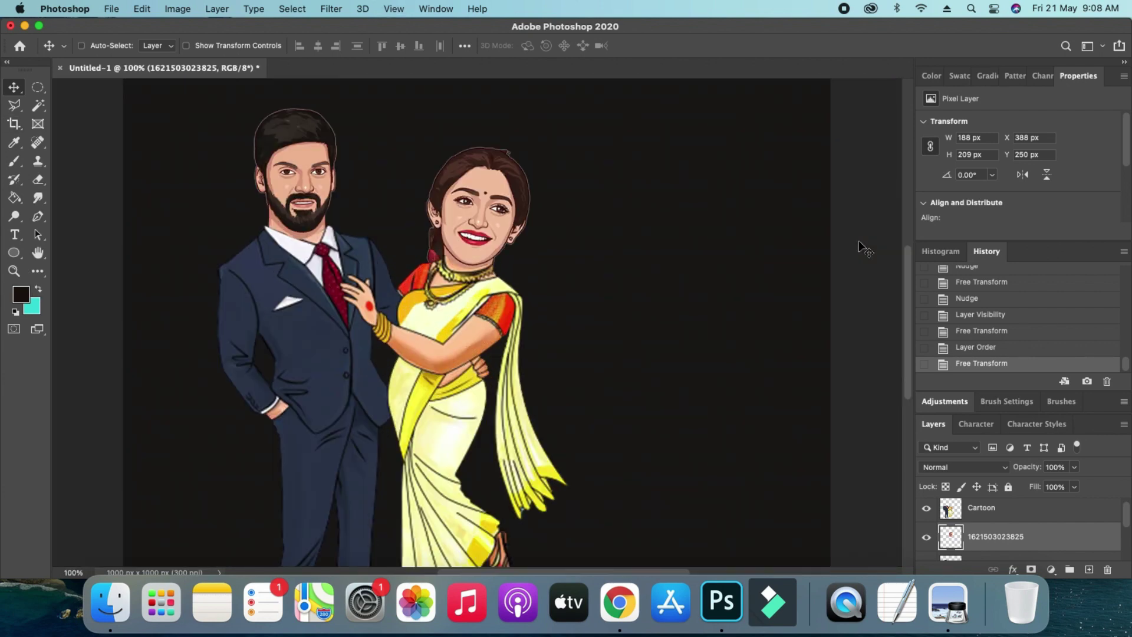
key("ctrl+t")
left_click_drag(537, 144, 520, 154)
left_click_drag(474, 208, 474, 209)
left_click_drag(438, 258, 493, 275)
left_click_drag(584, 183, 582, 182)
key("Return")
Step: Erase the stray edges beside the woman's neck and hair on the Cartoon layer with a 25 px Eraser
left_click(37, 179)
key("bracketleft")
key("bracketleft")
key("bracketleft")
key("bracketleft")
key("bracketleft")
key("bracketleft")
key("bracketleft")
key("bracketleft")
key("bracketleft")
key("bracketleft")
key("bracketleft")
key("bracketleft")
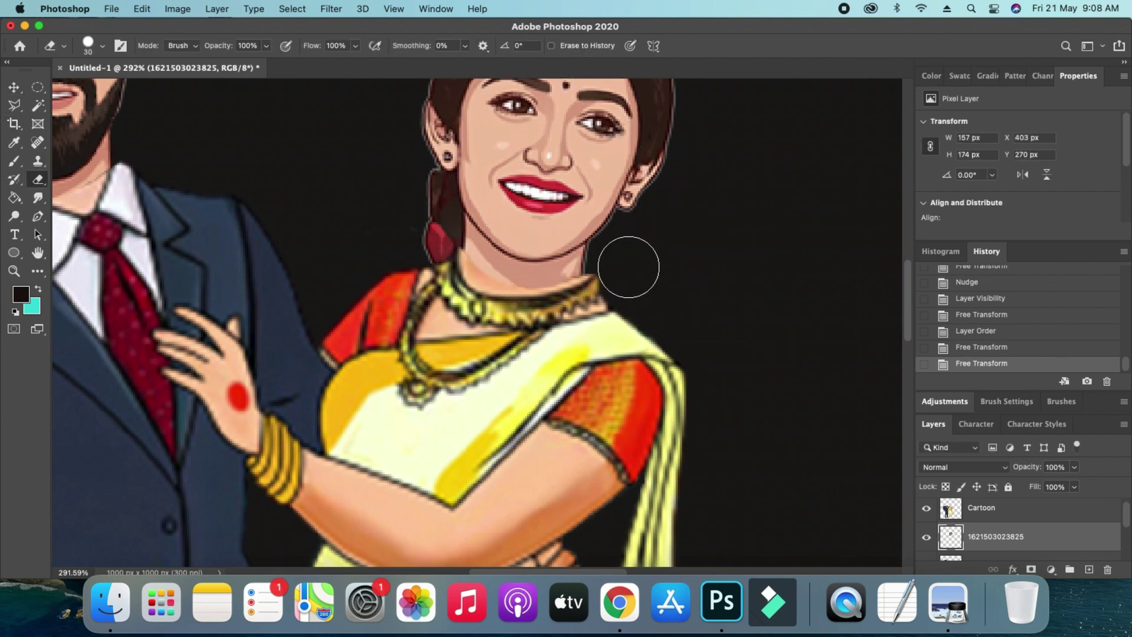
left_click(613, 267)
key("super+z")
scroll(1038, 540, "down", 3)
scroll(1037, 541, "up", 3)
left_click(1026, 512)
left_click(610, 266)
left_click(613, 271)
left_click(615, 274)
left_click(617, 278)
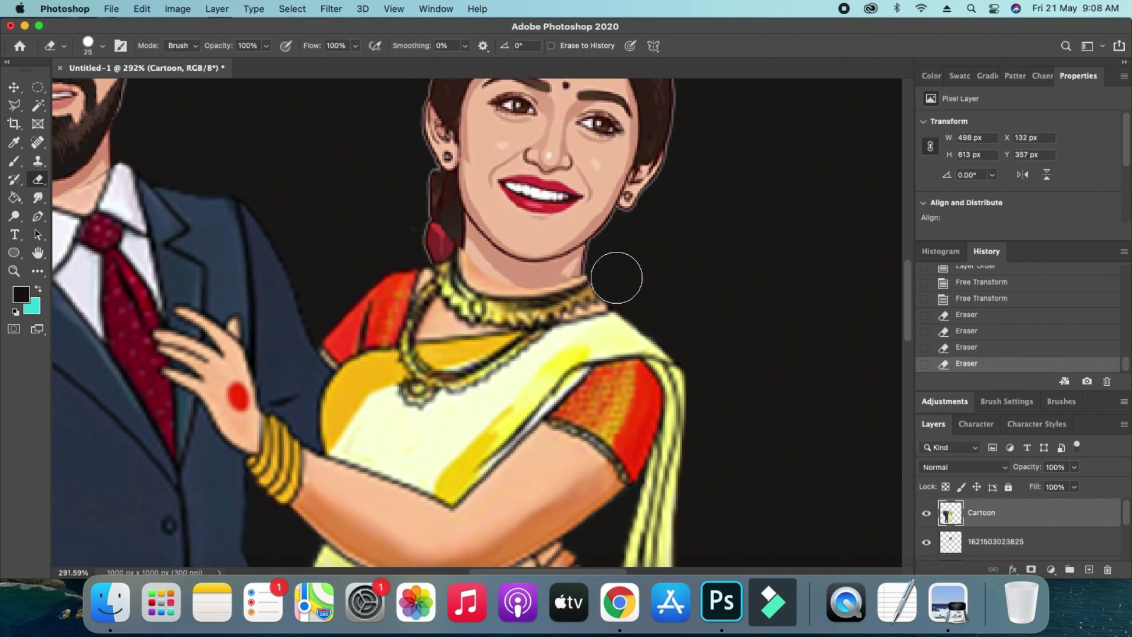
left_click(615, 273)
left_click(612, 266)
left_click_drag(425, 243, 441, 243)
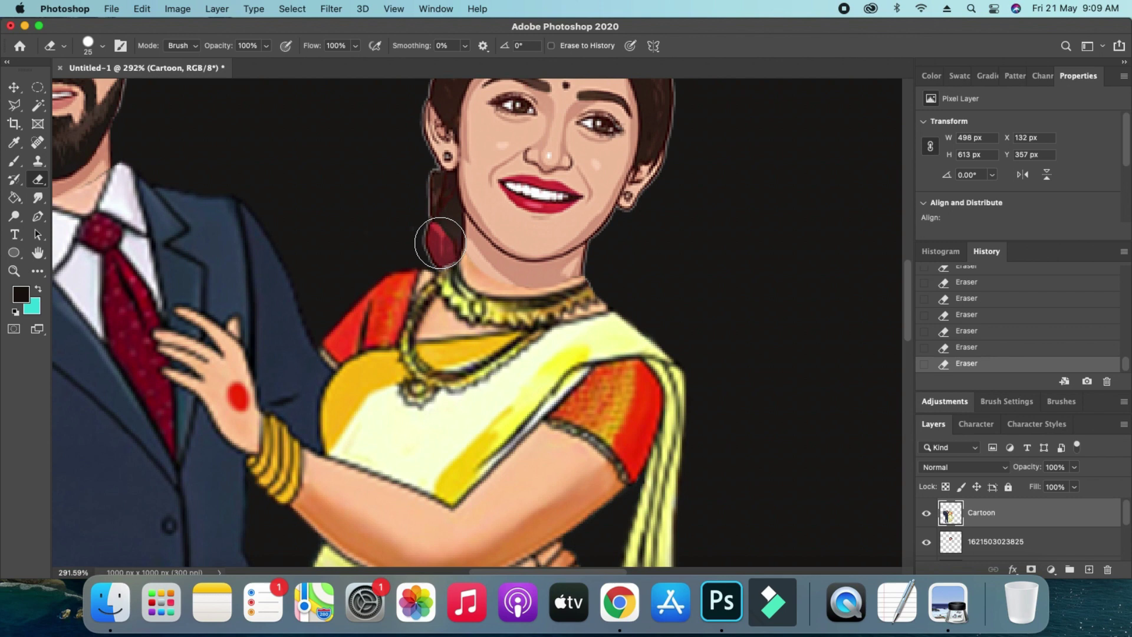
left_click(15, 88)
key("cmd+minus")
key("cmd+minus")
key("cmd+minus")
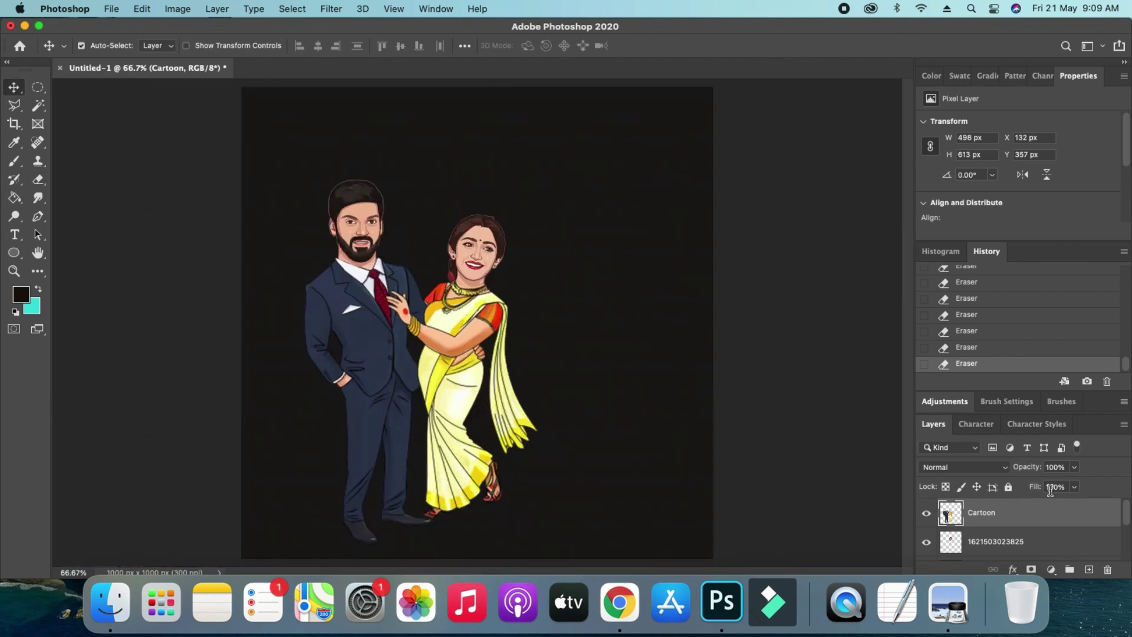
scroll(993, 525, "down", 1)
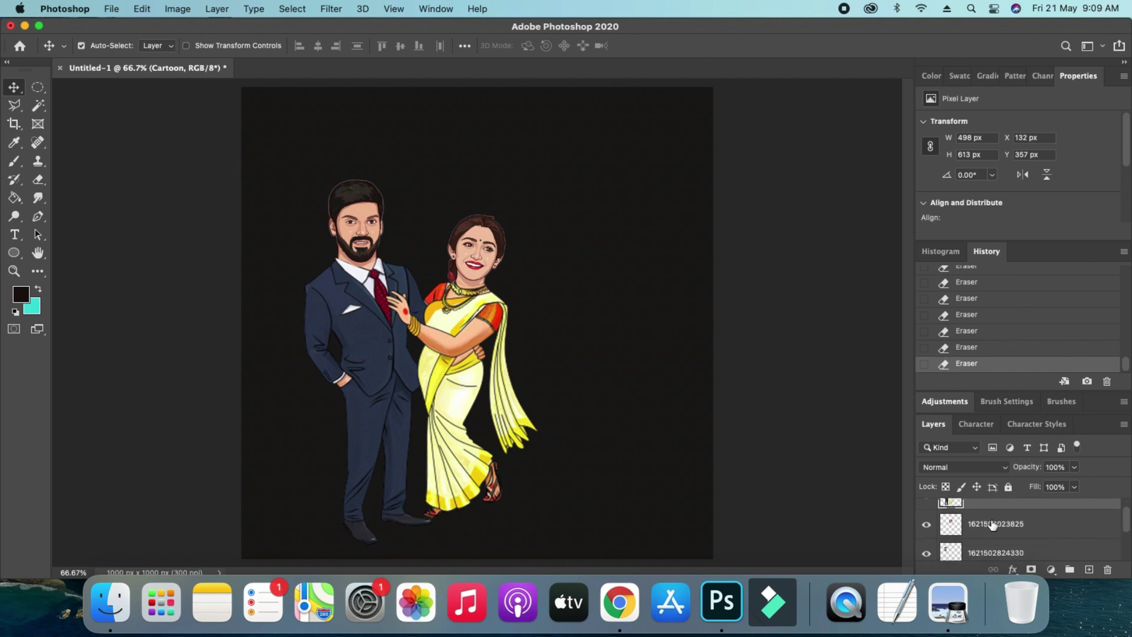
Step: Merge the man's and woman's portrait layers with the Cartoon layer into a single layer
left_click(998, 530)
left_click(1006, 555, "shift")
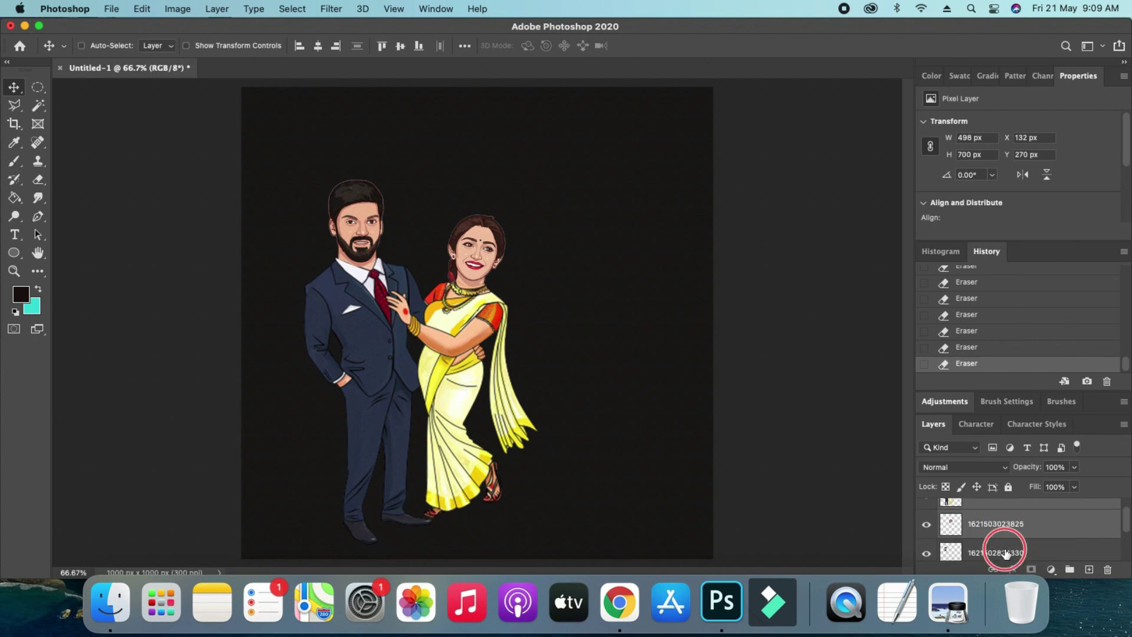
scroll(1013, 519, "down", 3)
scroll(1013, 522, "up", 1)
scroll(1013, 522, "up", 1)
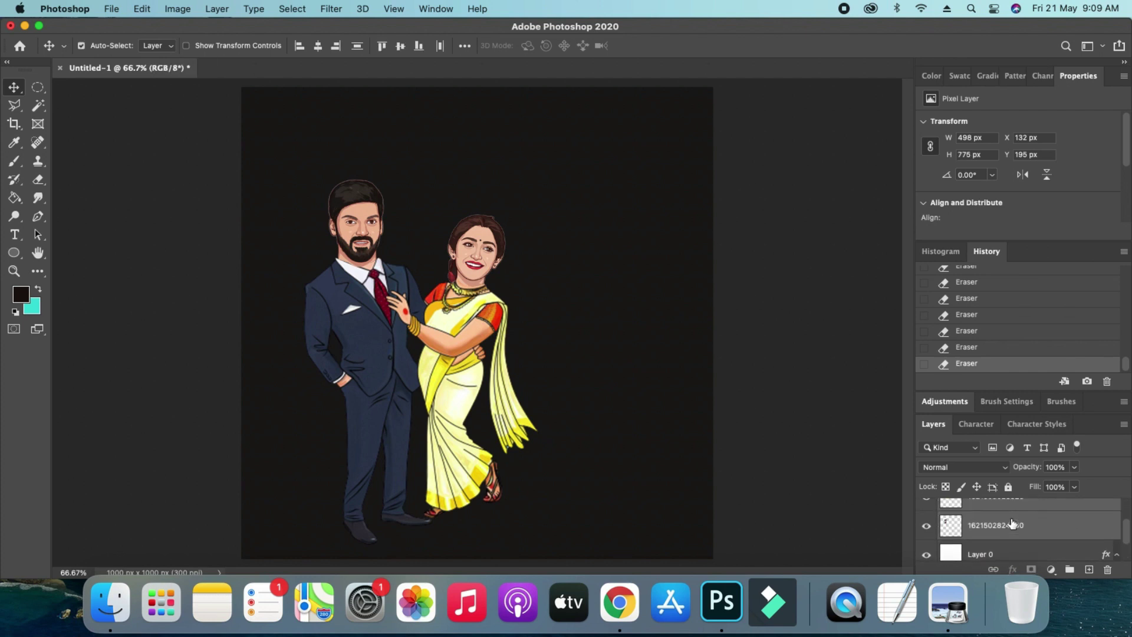
left_click(1013, 523, "shift")
right_click(995, 525)
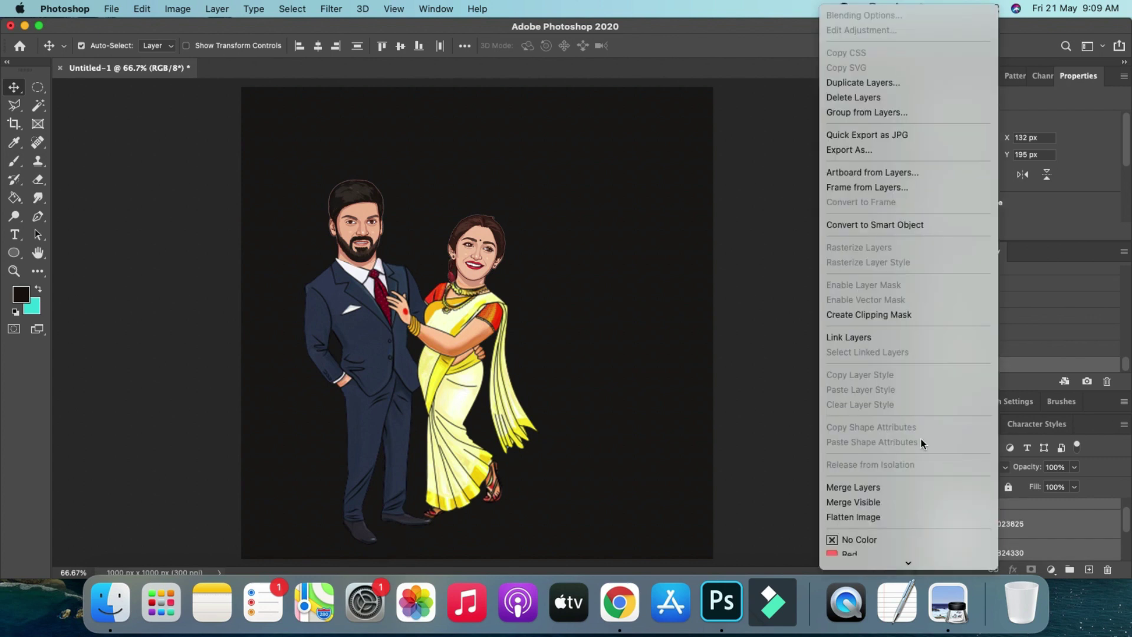
left_click(852, 487)
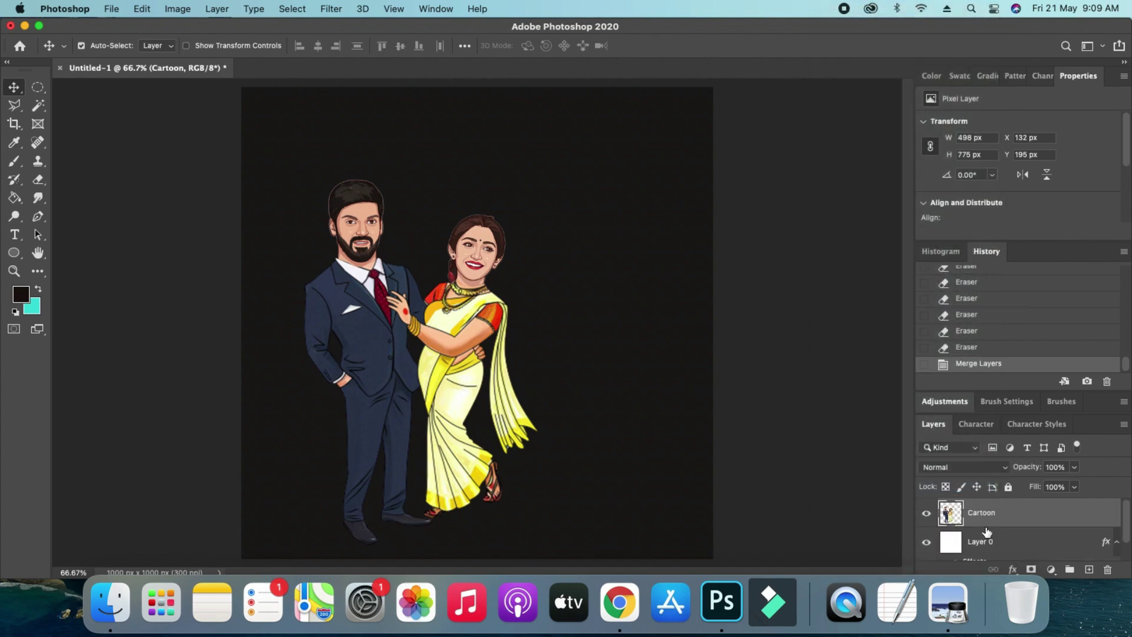
Step: Toggle the visibility of the Cartoon layer and Layer 0 to check the merged couple with and without the background
left_click(926, 514)
left_click(925, 515)
left_click(925, 515)
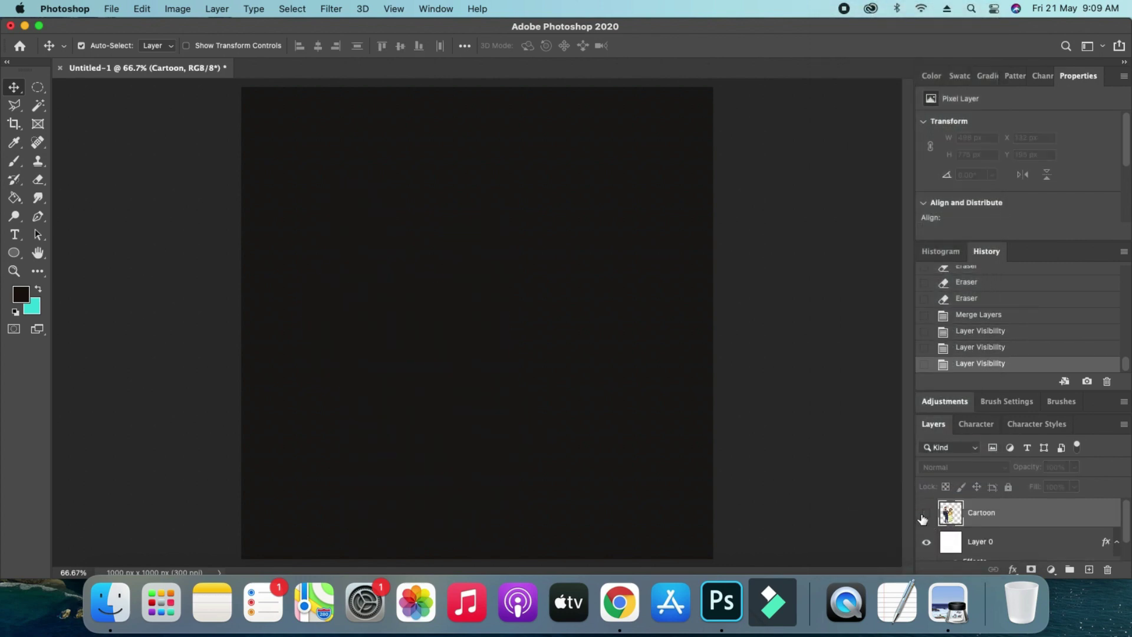
left_click(925, 515)
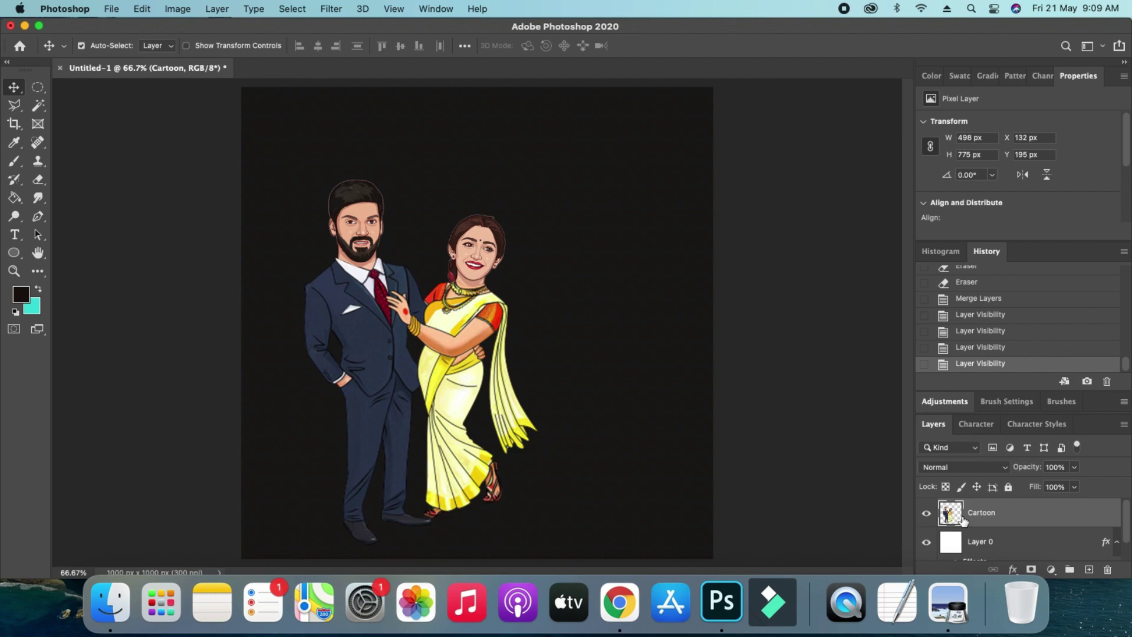
scroll(944, 524, "down", 2)
left_click(1019, 530)
left_click(926, 521)
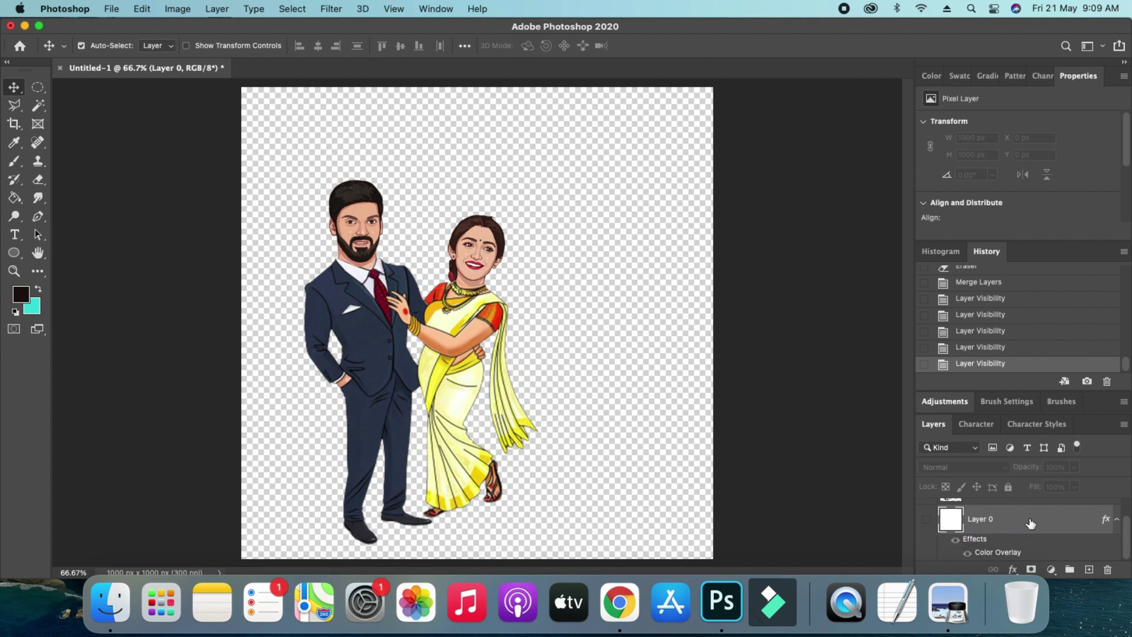
left_click(925, 526)
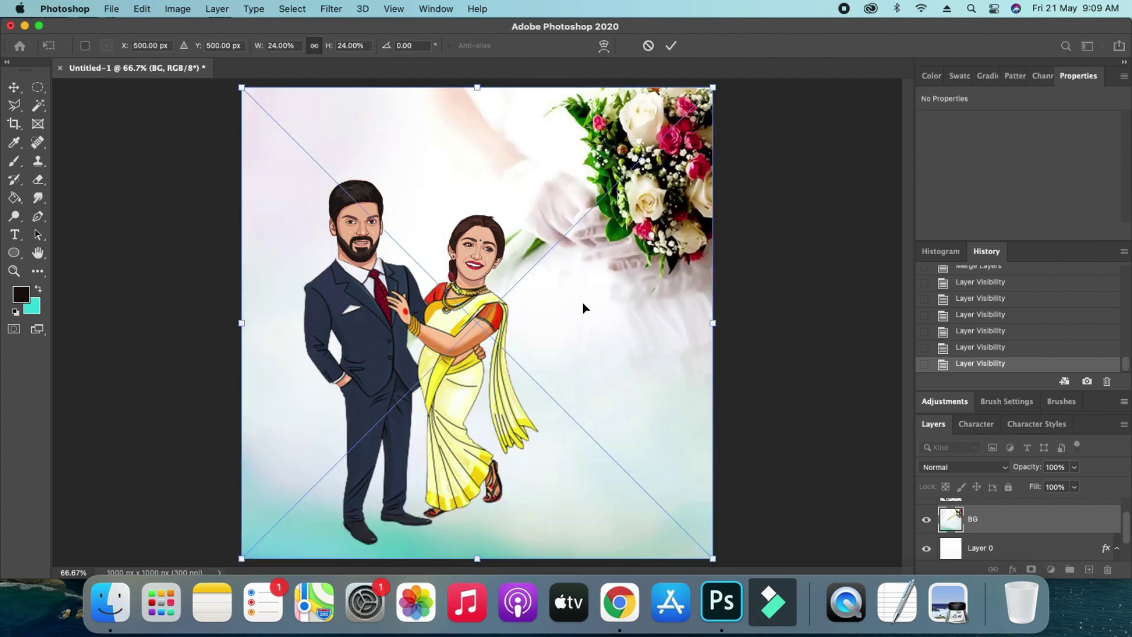
Step: Finish placing the BG image behind the couple and shift the Cartoon layer slightly left to X 119 px
key("Return")
left_click(495, 309)
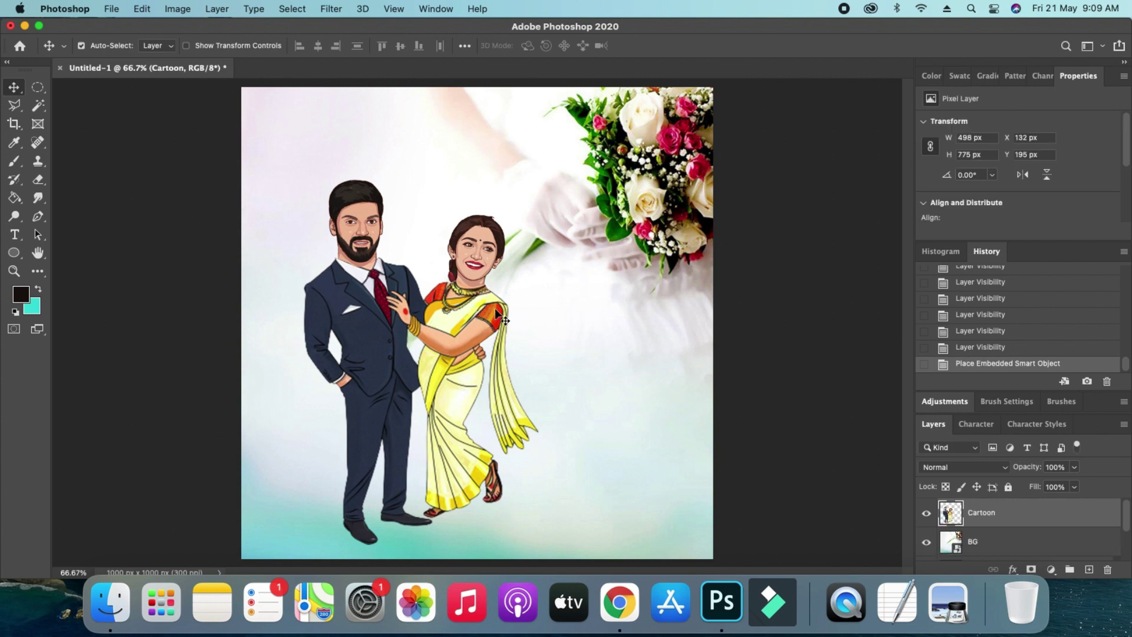
mouse_move(481, 318)
left_mouse_down()
mouse_move(452, 320)
mouse_move(473, 318)
left_mouse_up()
Step: Switch to the Wedding folder in Finder and place txt.png at 24% scale as a new layer above Cartoon
key("super+Tab")
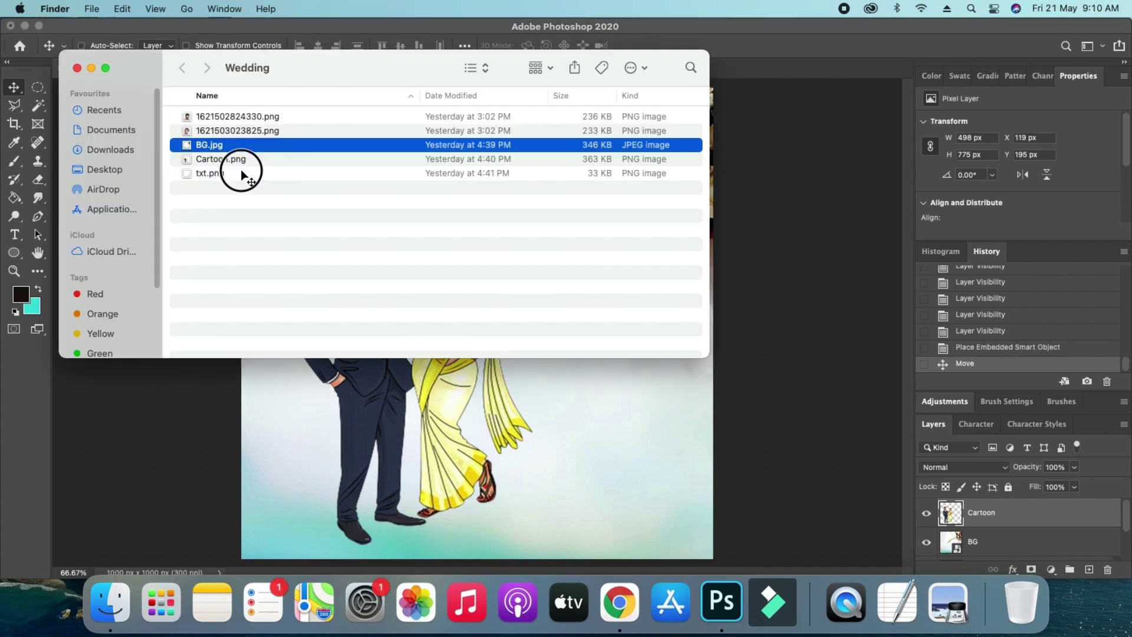
left_click(207, 173)
left_click_drag(211, 177, 588, 417)
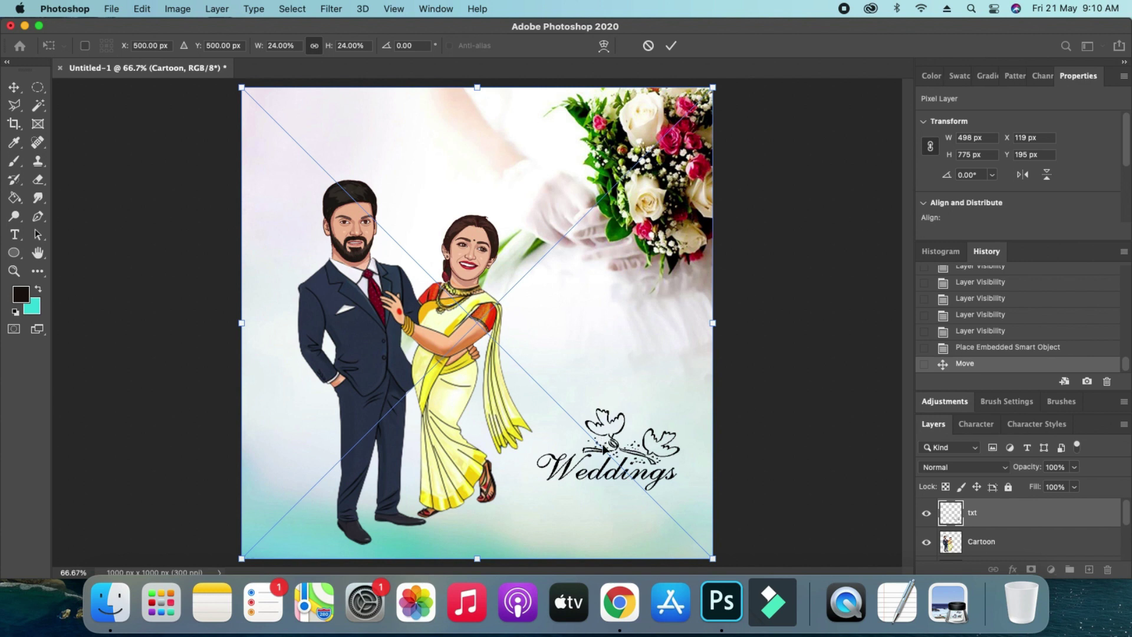
key("Return")
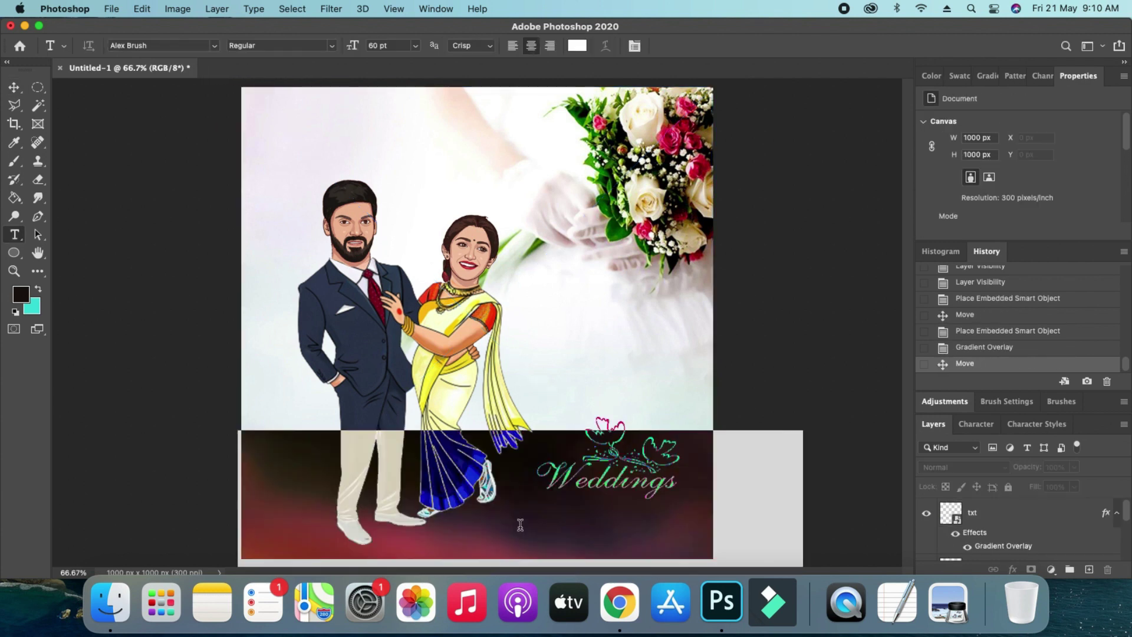
Step: Add the couple's names joined by an ampersand in Alex Brush, scaled to about 395 × 71 px beneath the Weddings graphic
left_click(553, 527)
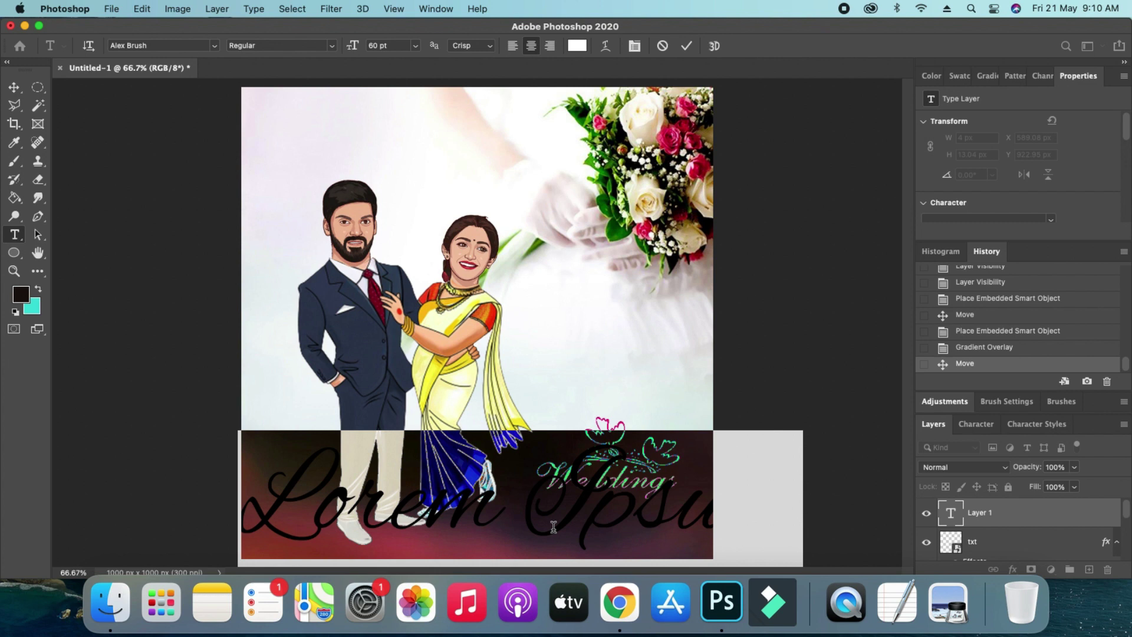
type("A")
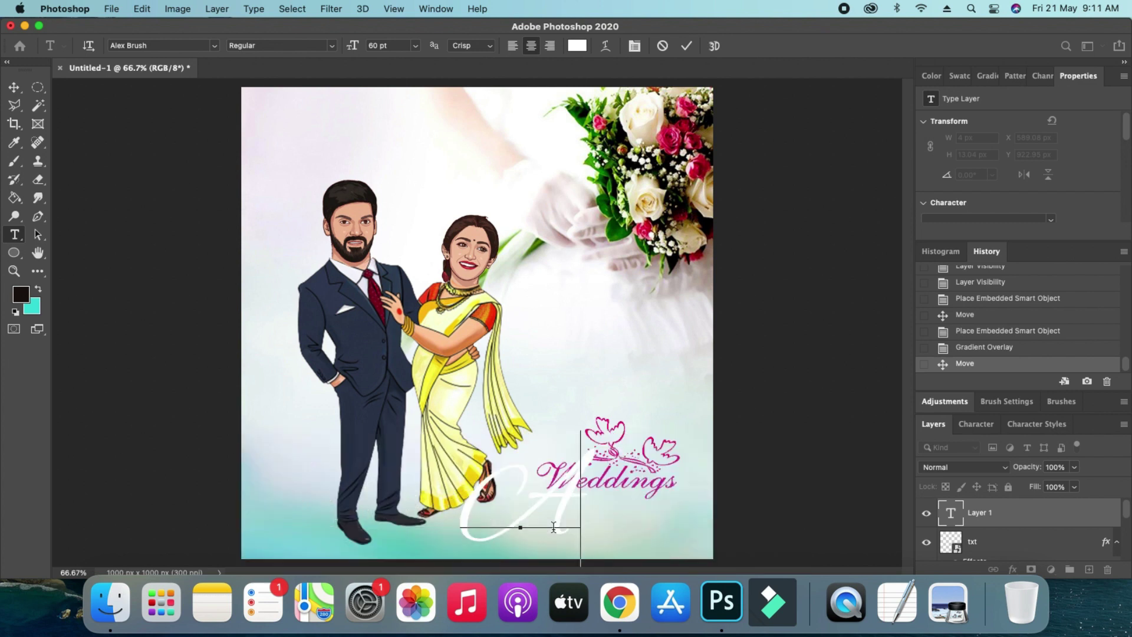
type("rya")
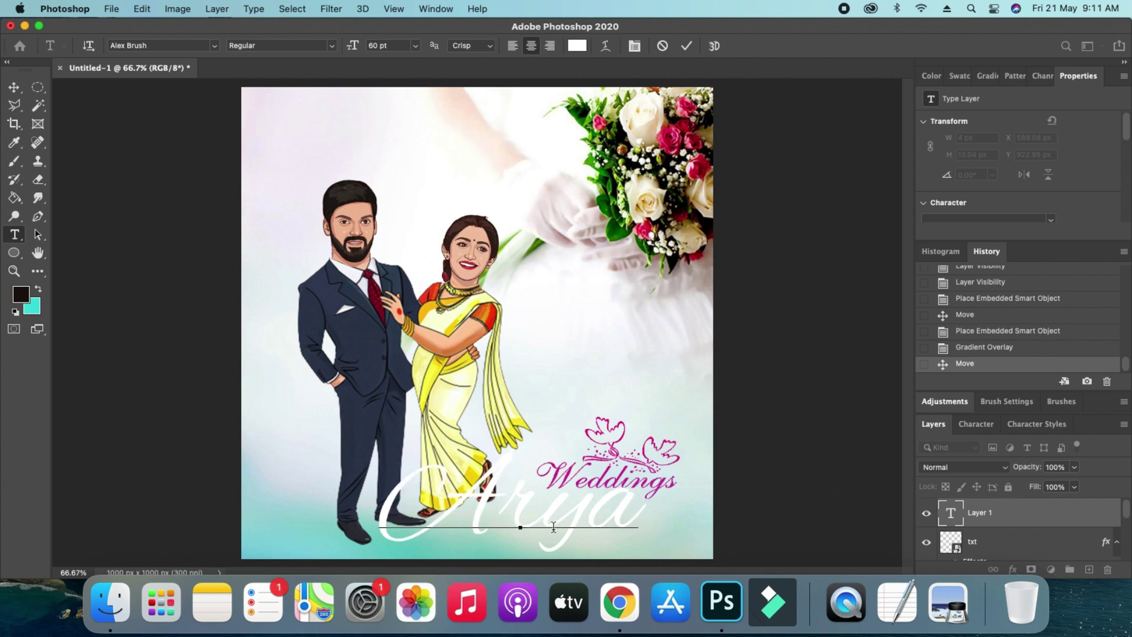
type(" &Sayyeshaa")
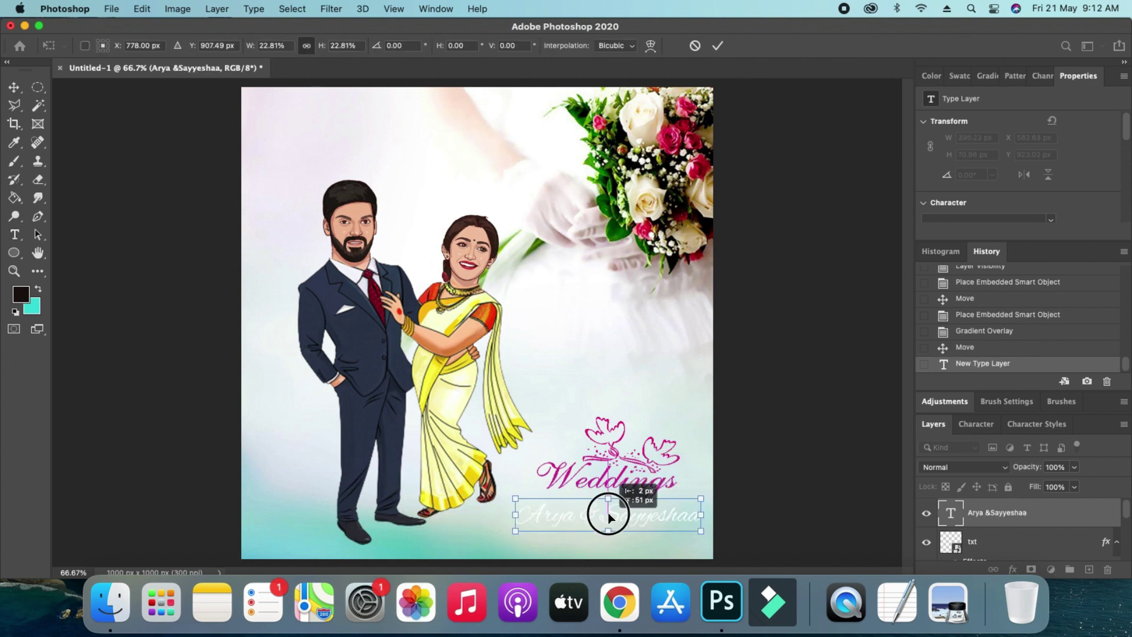
left_click_drag(608, 515, 608, 516)
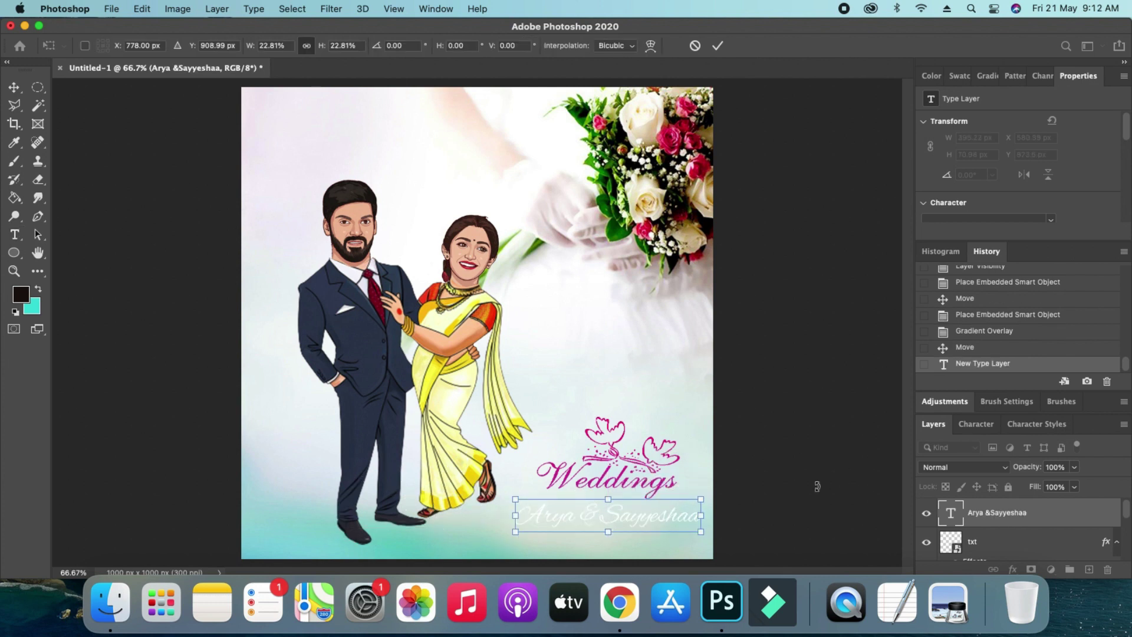
key("Return")
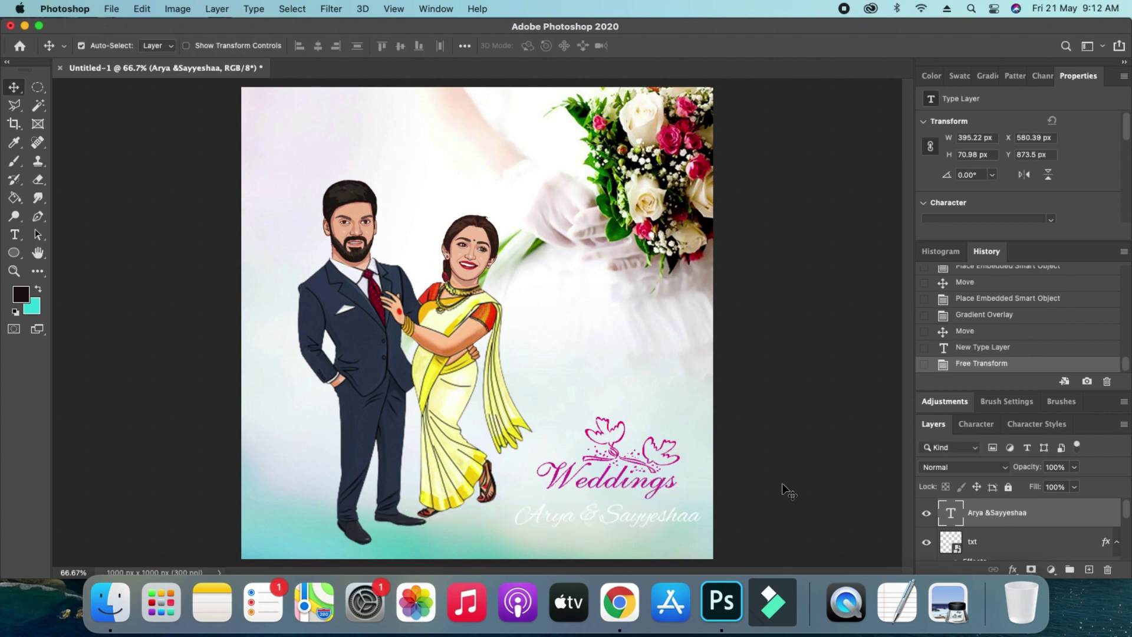
Step: Replace the Color Overlay on the names text with a pink-toned Gradient Overlay, browsing the Reds gradient presets
left_click(1015, 571)
left_click(1038, 482)
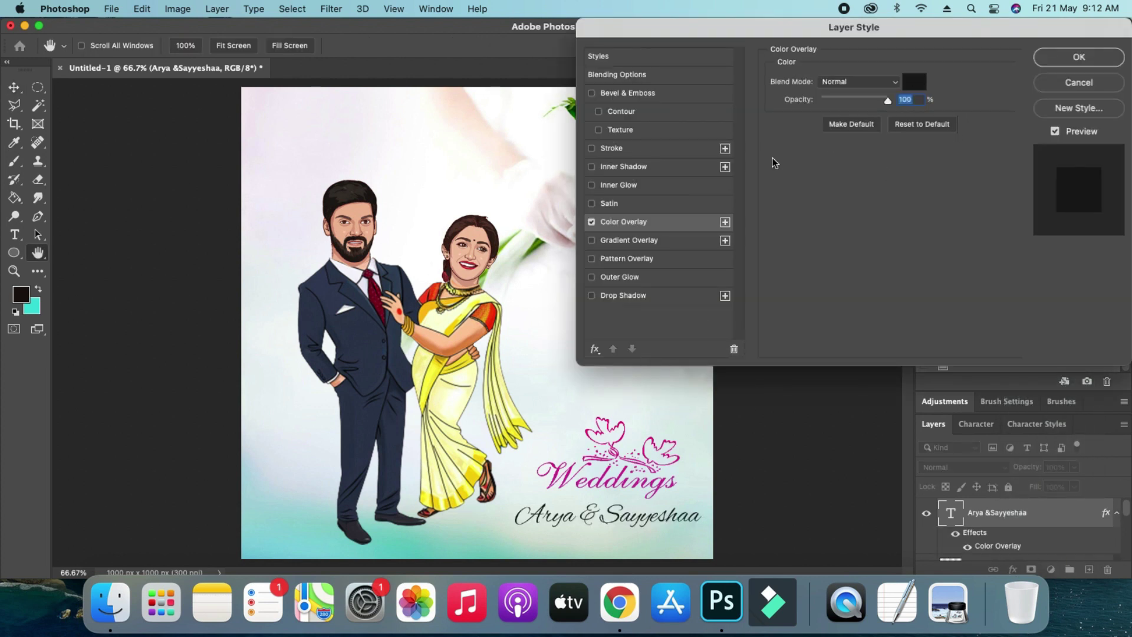
left_click(592, 222)
left_click(602, 243)
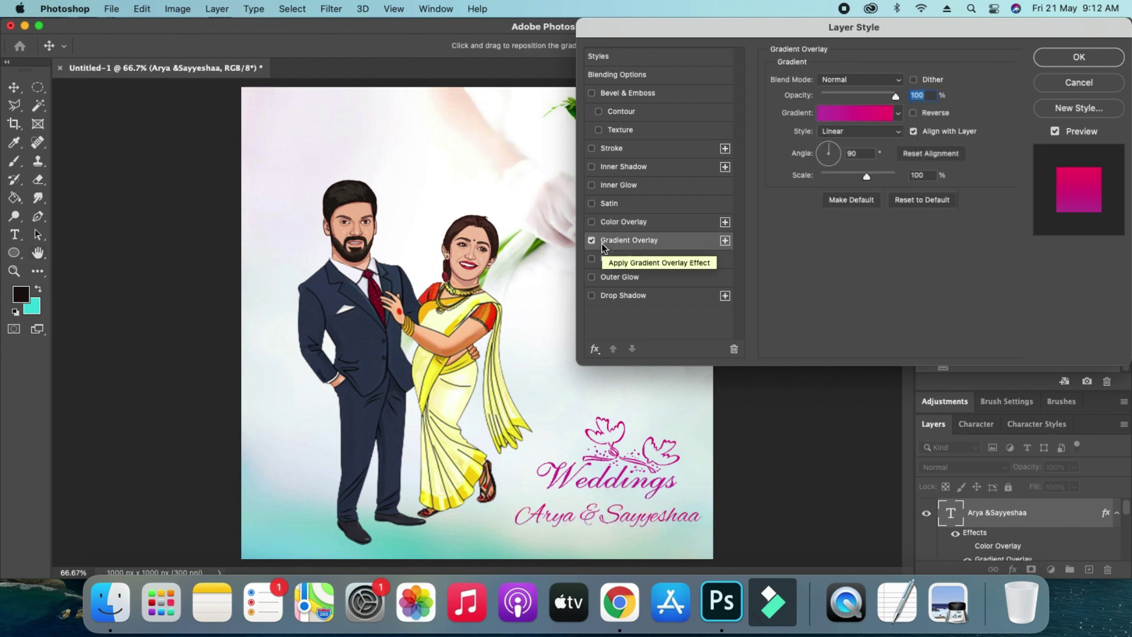
left_click(875, 114)
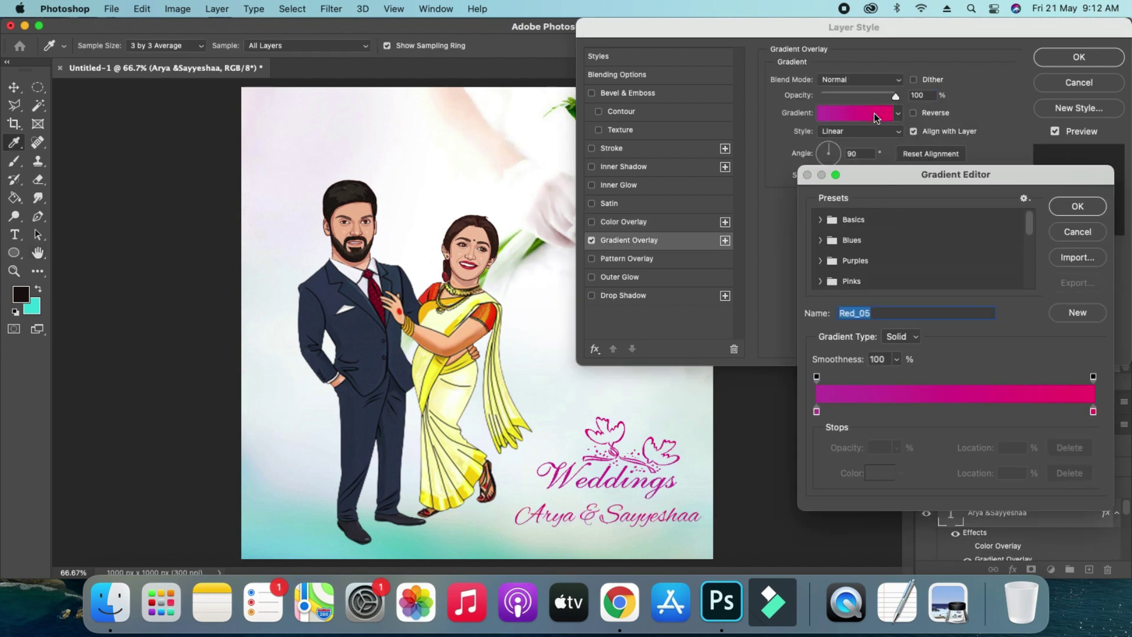
scroll(825, 283, "down", 1)
left_click(822, 274)
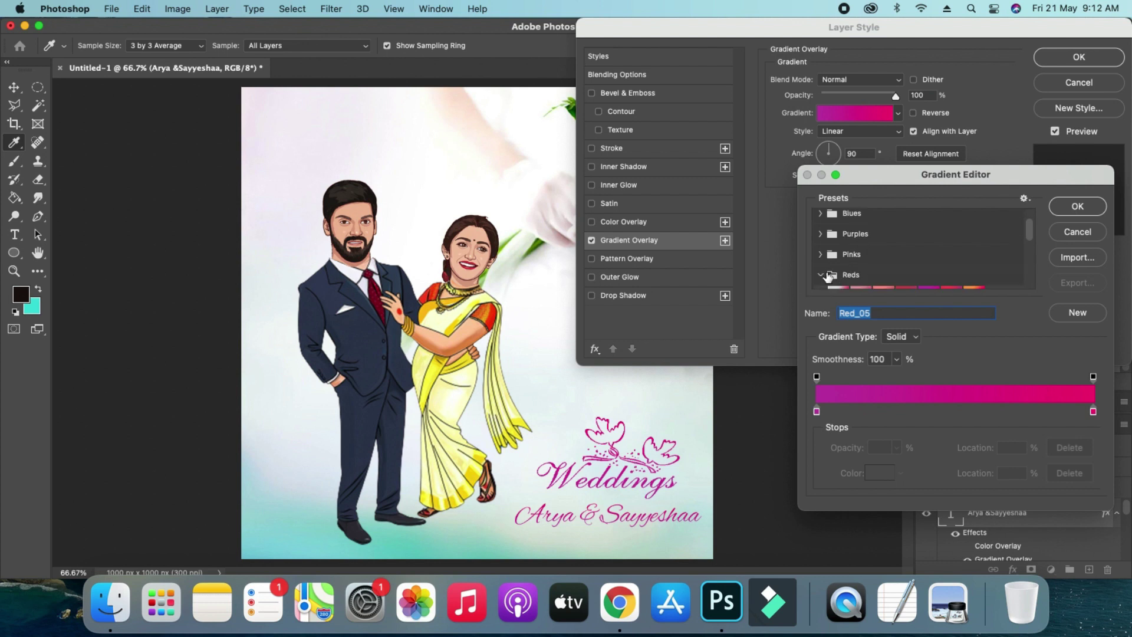
left_click_drag(1030, 228, 1032, 266)
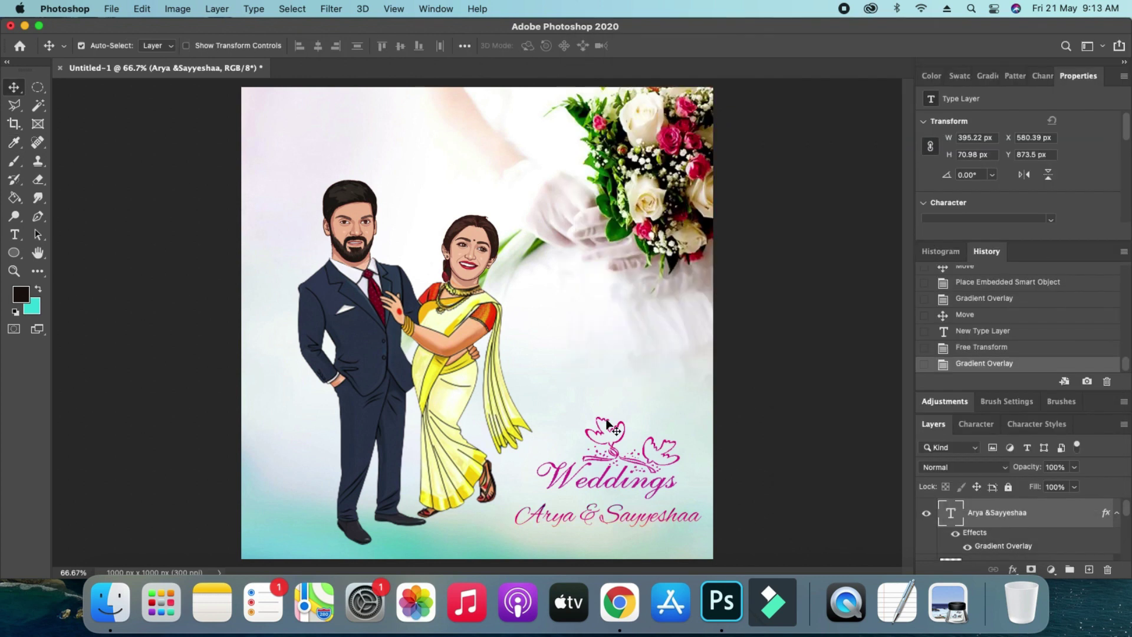
Step: Change the Weddings graphic's Gradient Overlay to the Foreground to Background preset from Basics, also trying Foreground to Transparent and Black, White
left_click(611, 424)
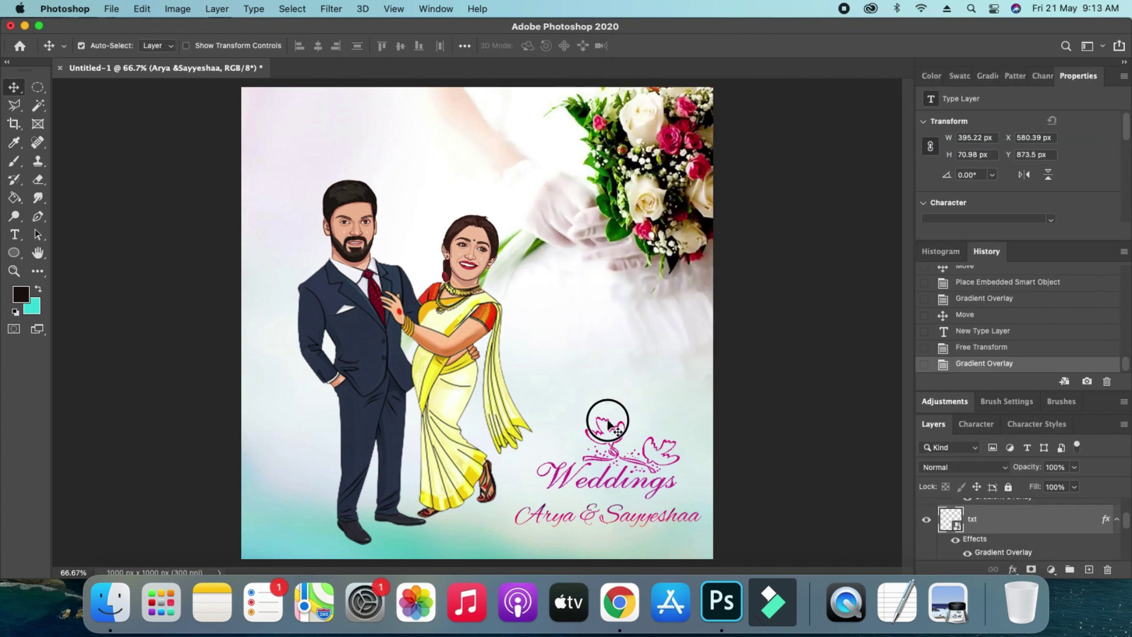
left_click(1011, 568)
left_click(1026, 495)
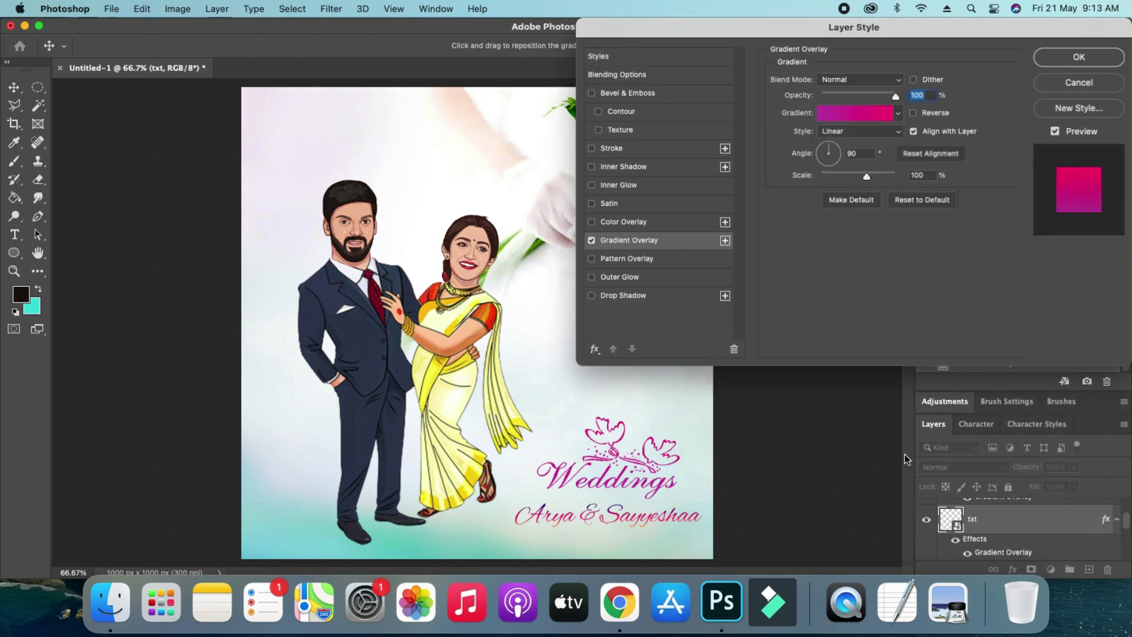
left_click(853, 115)
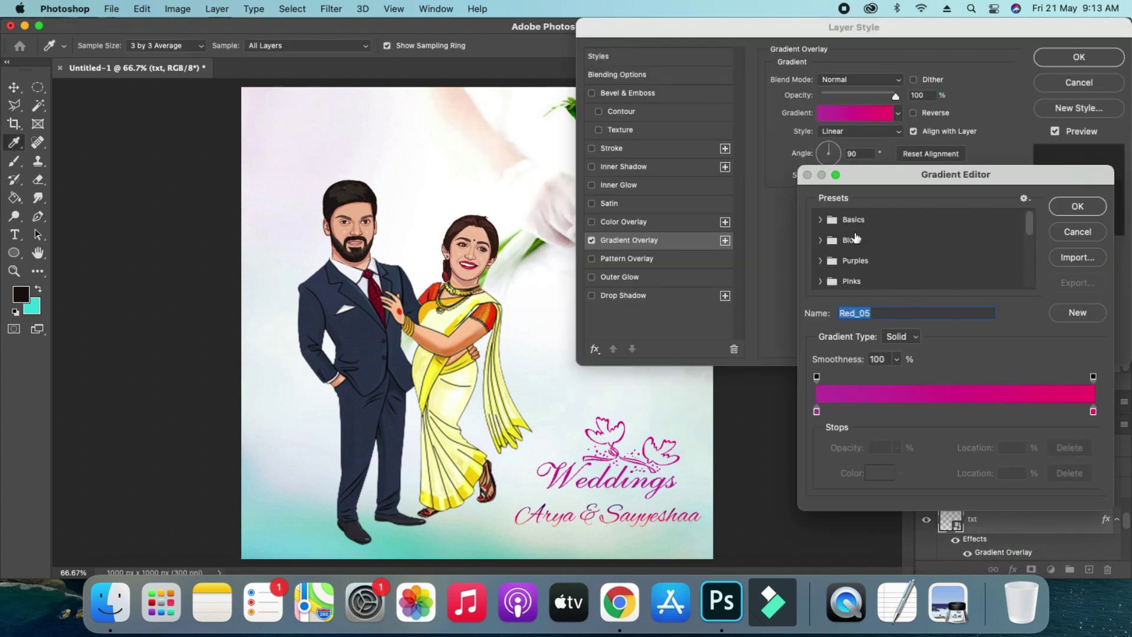
left_click(832, 221)
left_click(861, 241)
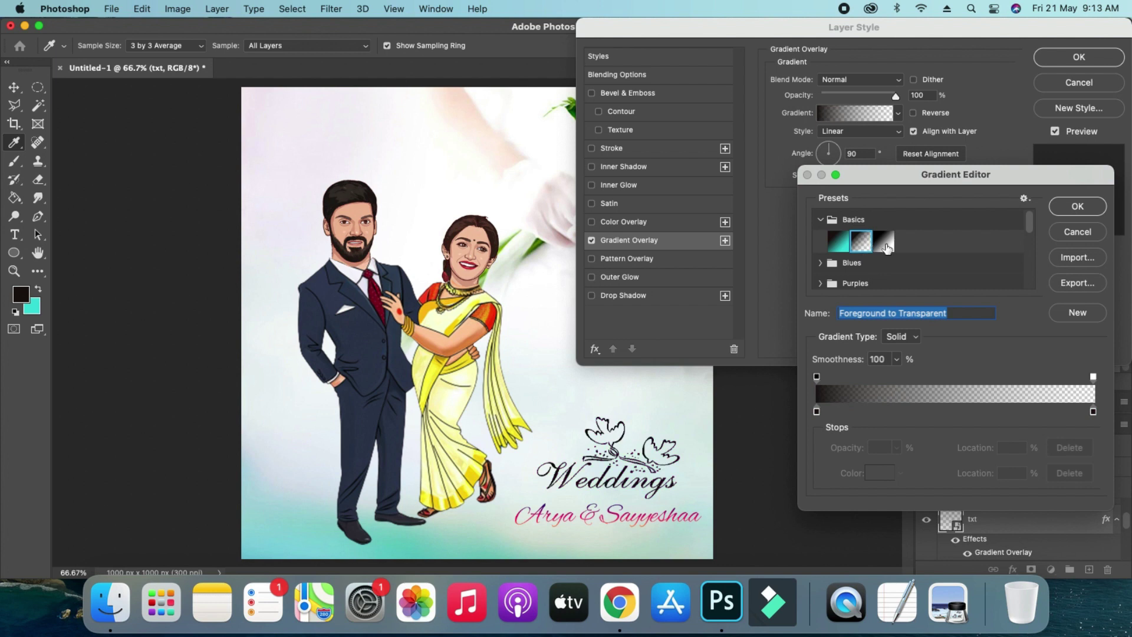
left_click(885, 243)
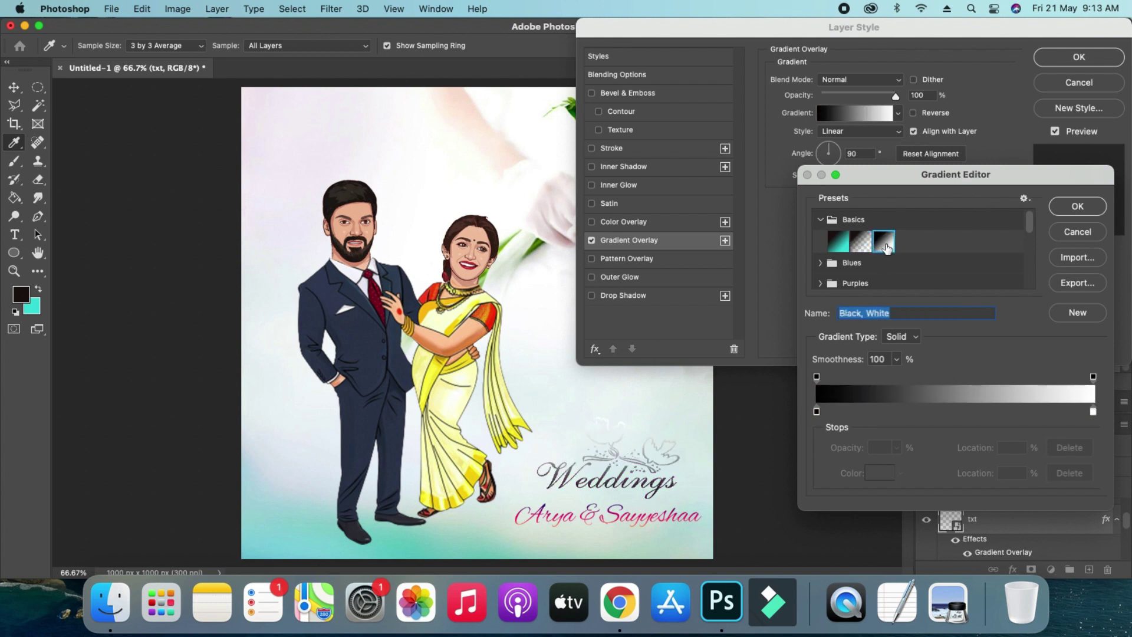
left_click(845, 252)
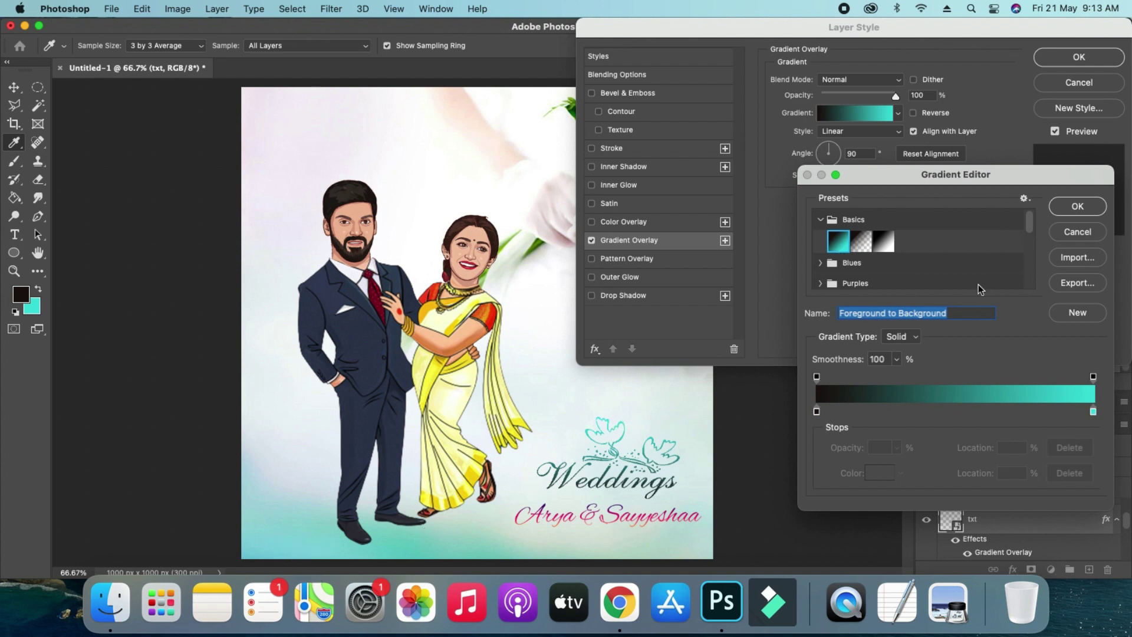
left_click(1083, 210)
left_click(1095, 57)
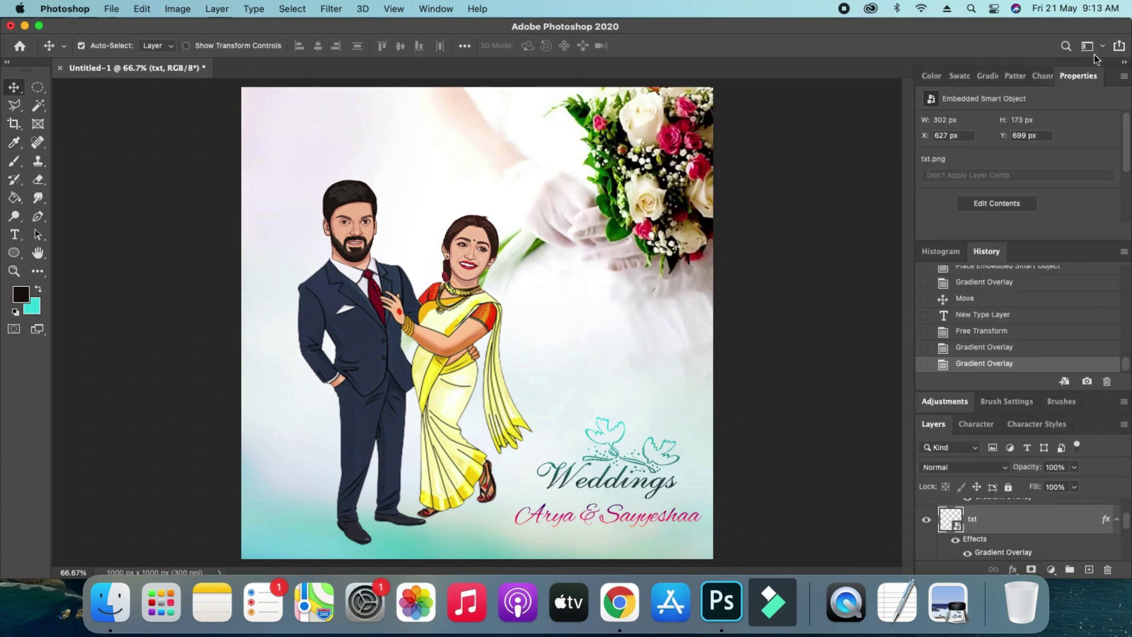